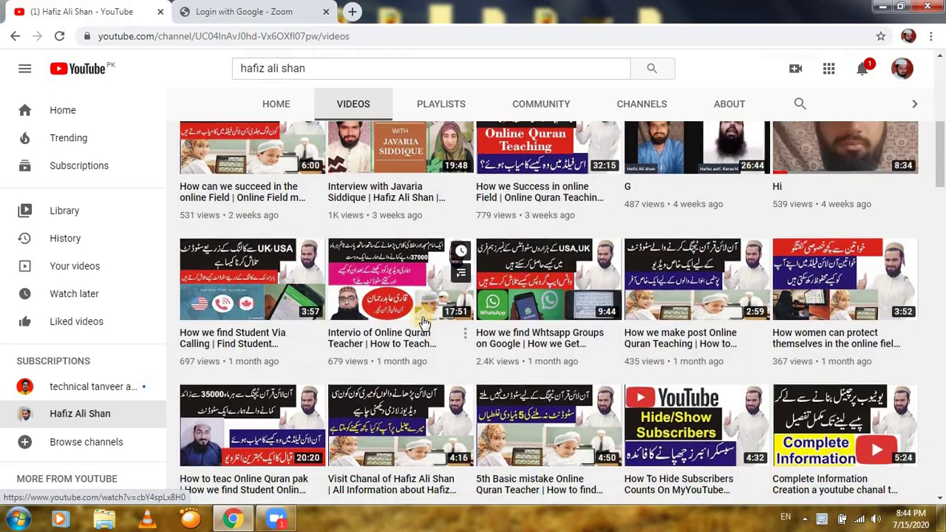
# Minimize Chrome and close the Zoom window
pyautogui.scroll(-6, 425, 323)
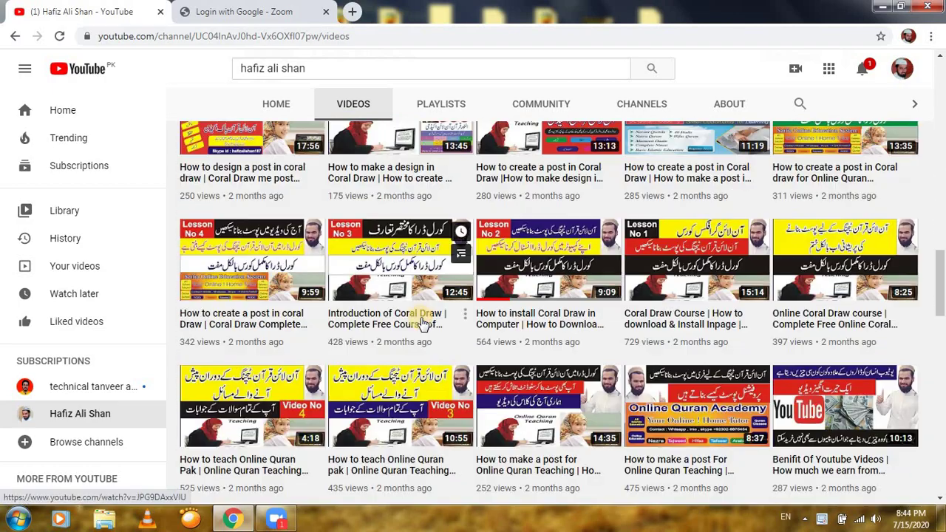
pyautogui.scroll(-5, 418, 311)
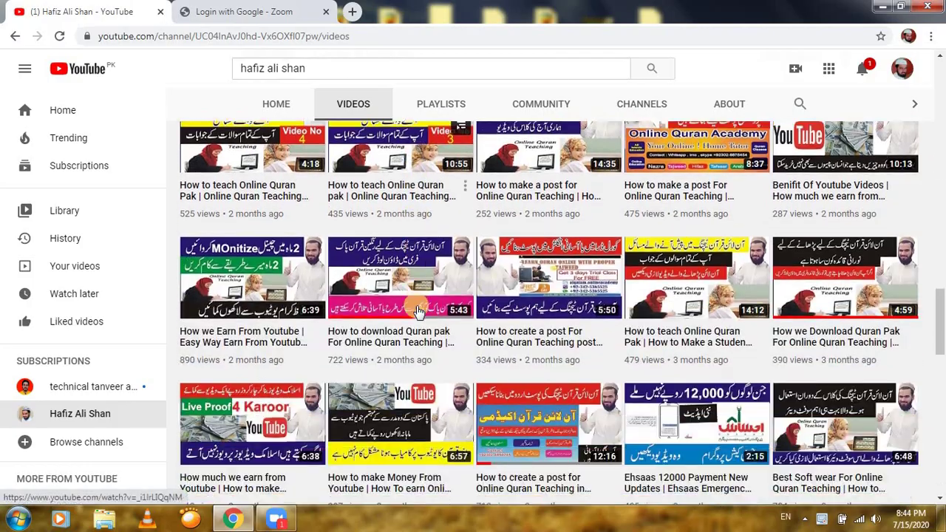
pyautogui.scroll(-8, 418, 311)
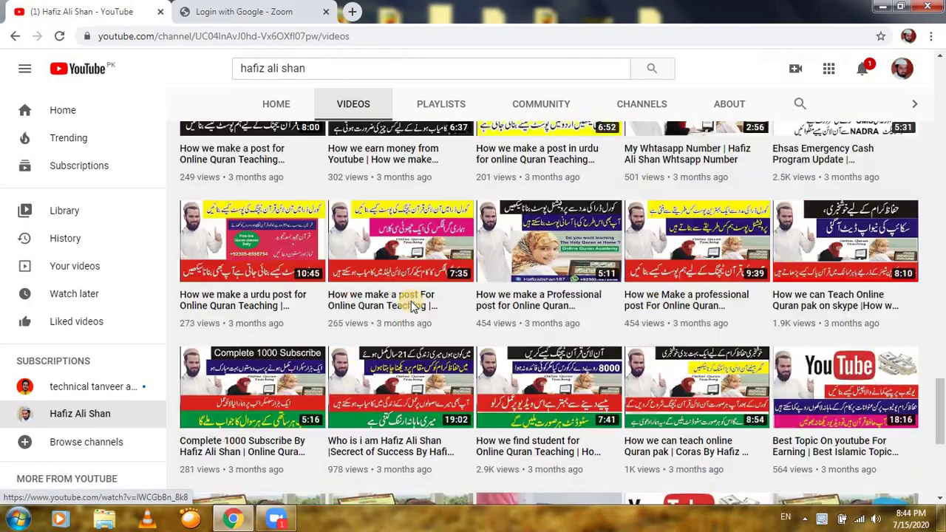
pyautogui.scroll(-4, 412, 303)
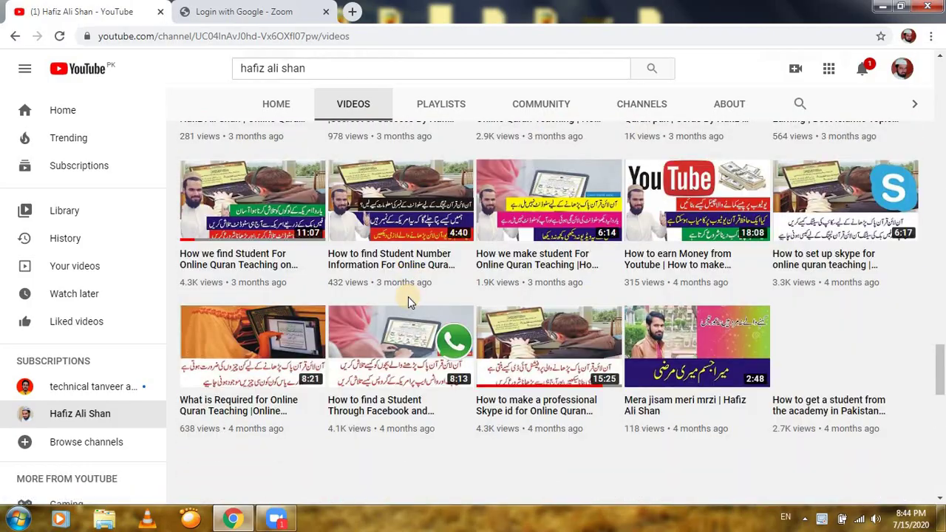
pyautogui.scroll(-5, 408, 298)
pyautogui.scroll(-10, 409, 303)
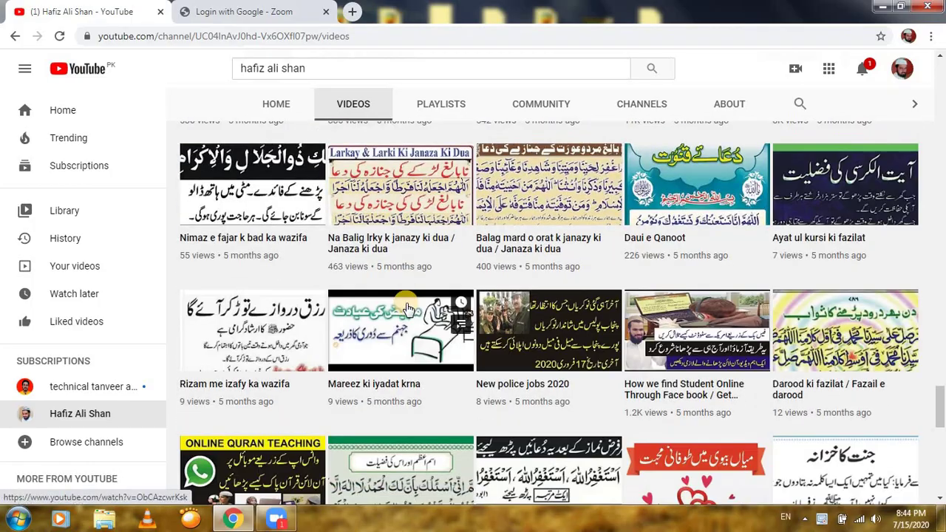
pyautogui.scroll(-6, 408, 309)
pyautogui.scroll(20, 408, 309)
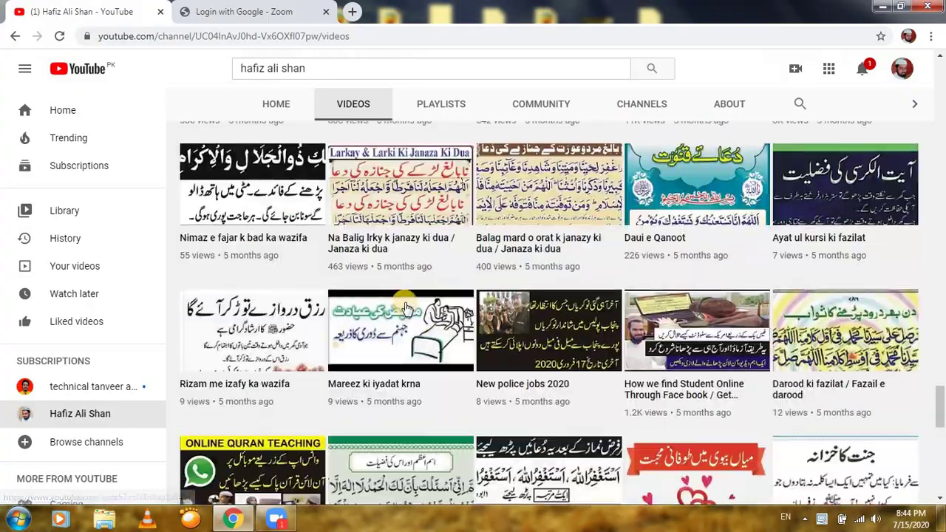
pyautogui.scroll(20, 401, 305)
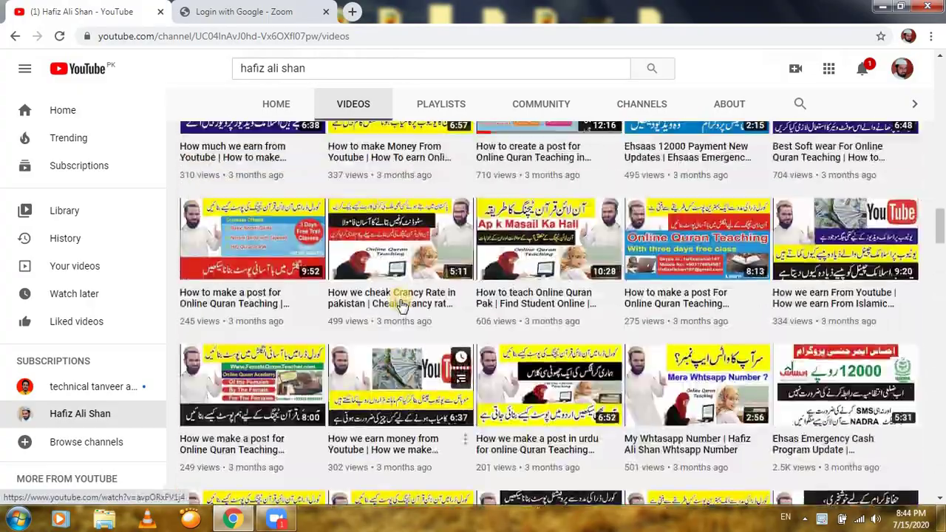
pyautogui.scroll(10, 402, 305)
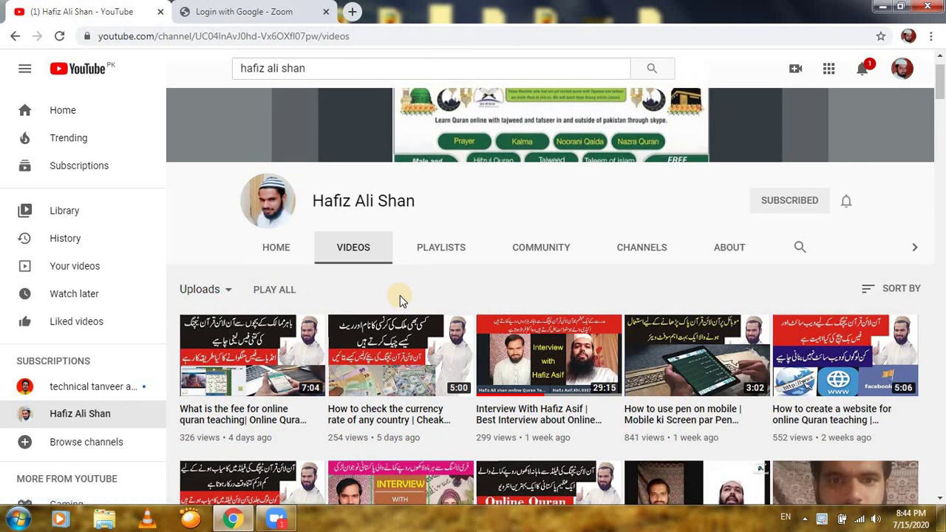
pyautogui.scroll(-1, 399, 298)
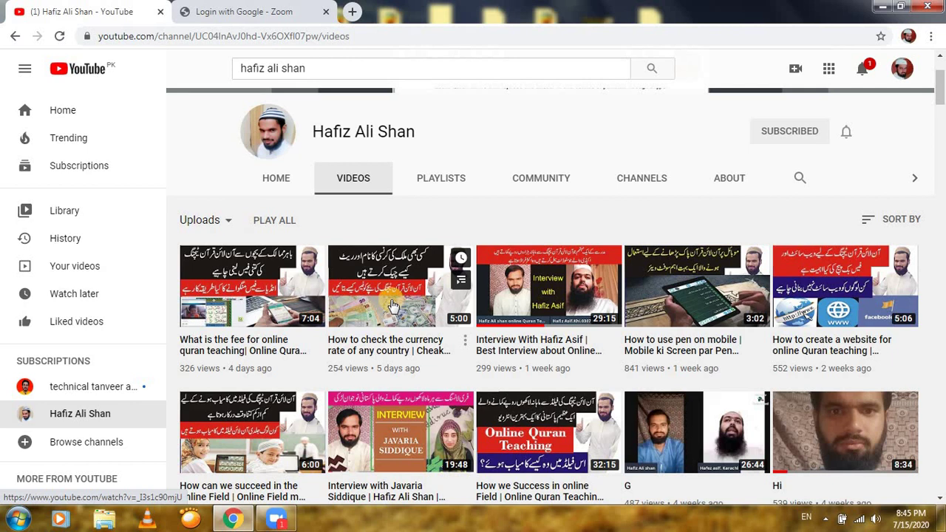
pyautogui.scroll(-3, 393, 306)
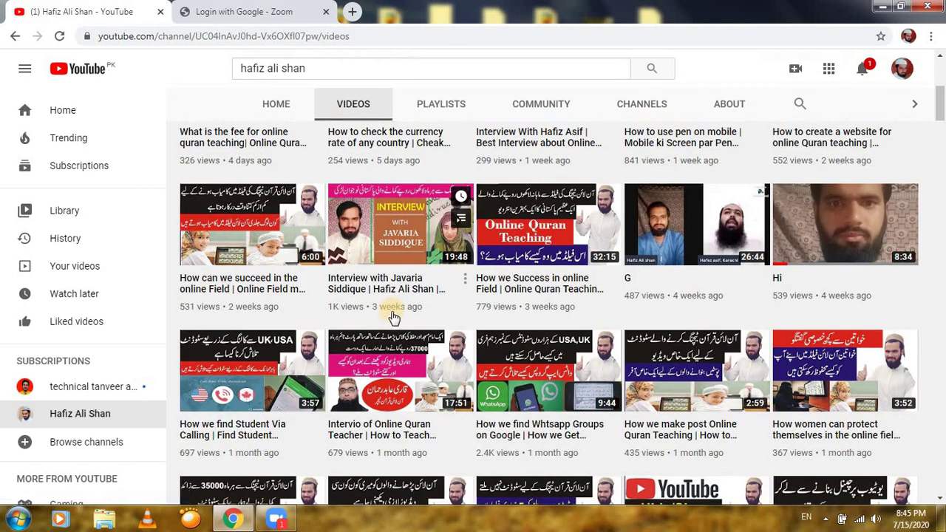
pyautogui.click(881, 9)
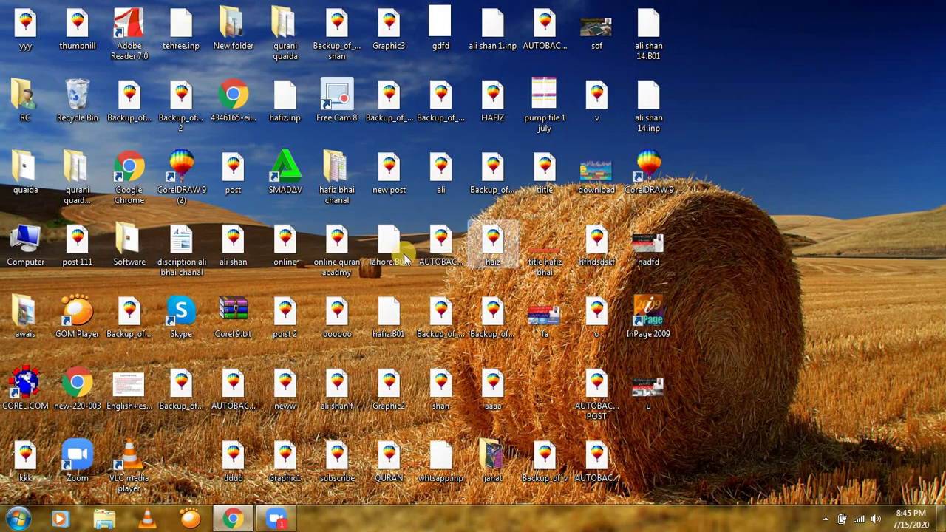
pyautogui.click(277, 518)
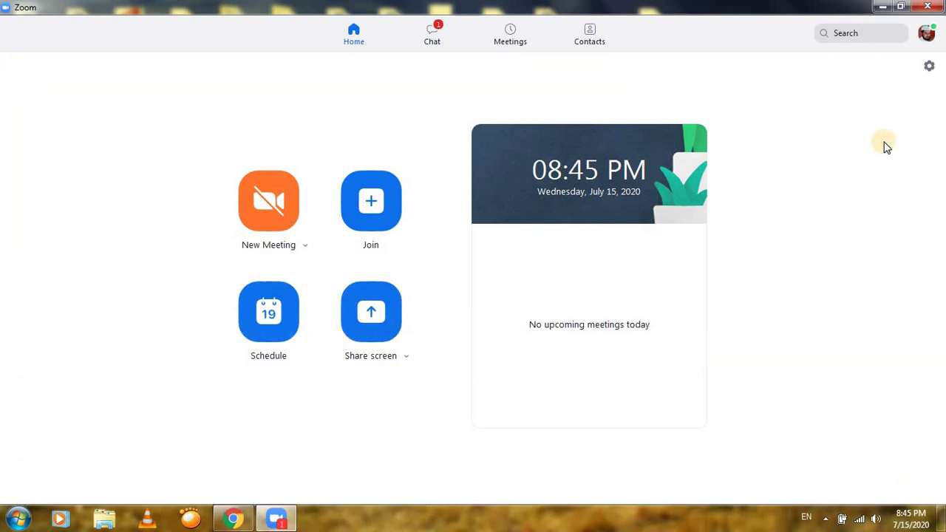
pyautogui.click(941, 6)
# Uninstall Zoom from Computer's installed programs list, then close that window
pyautogui.doubleClick(25, 240)
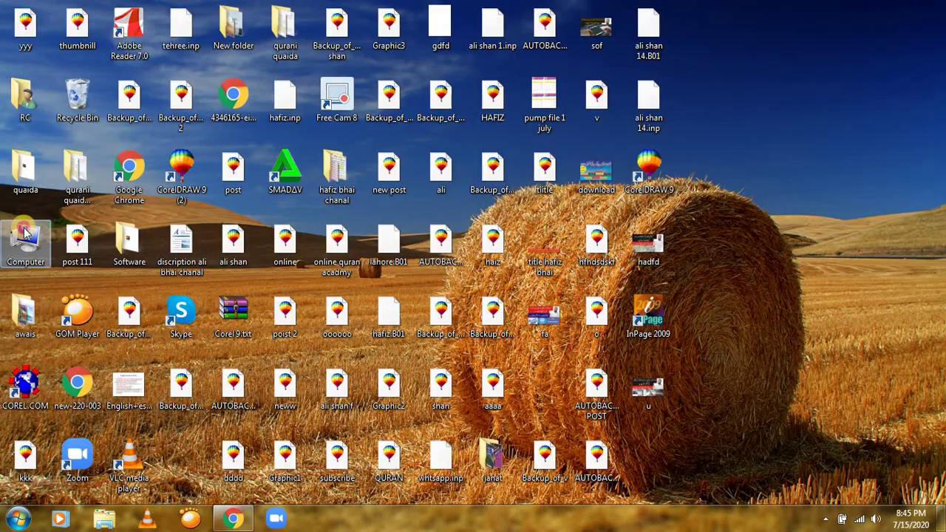
pyautogui.click(376, 114)
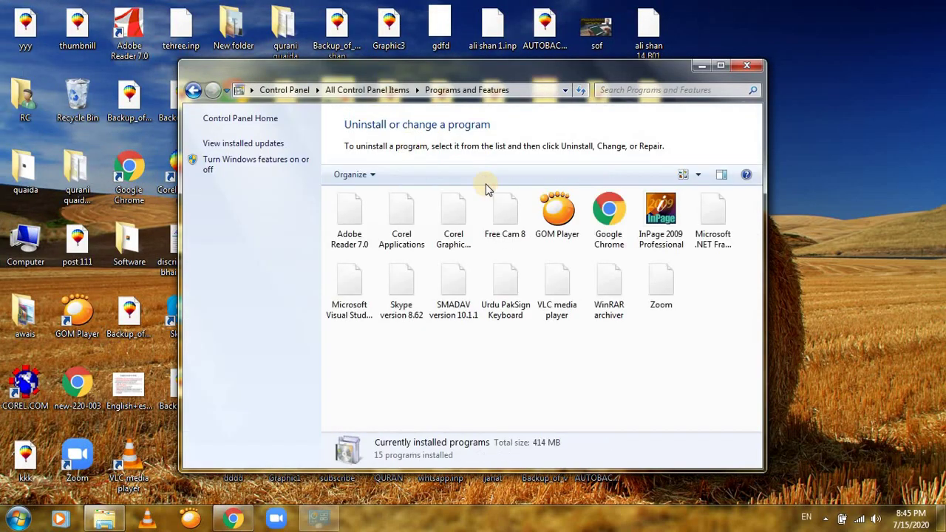
pyautogui.click(662, 299)
pyautogui.doubleClick(662, 300)
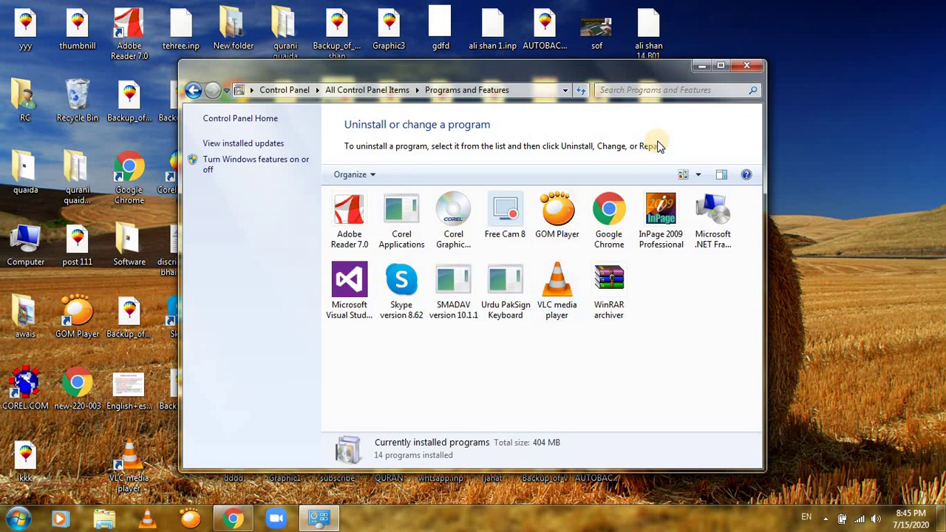
pyautogui.click(746, 65)
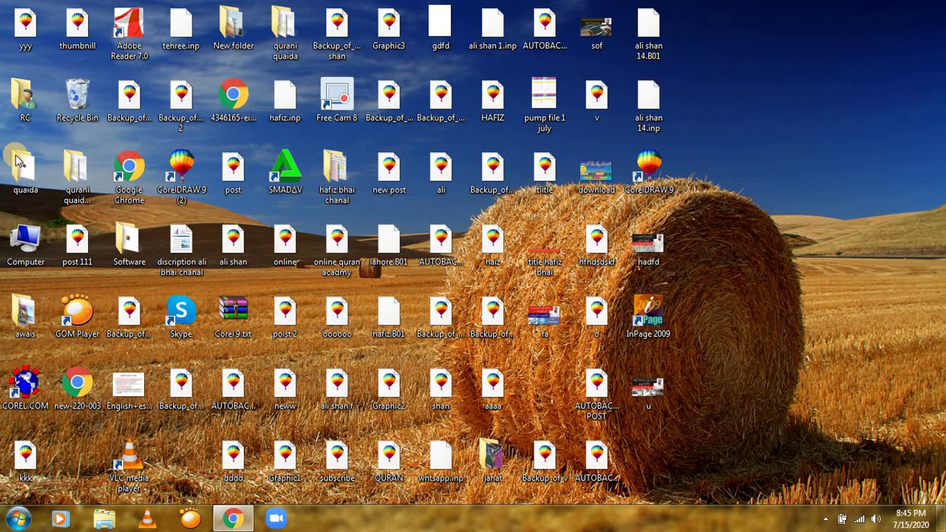
# Open the Downloads folder from Computer in a maximized Explorer window
pyautogui.doubleClick(25, 240)
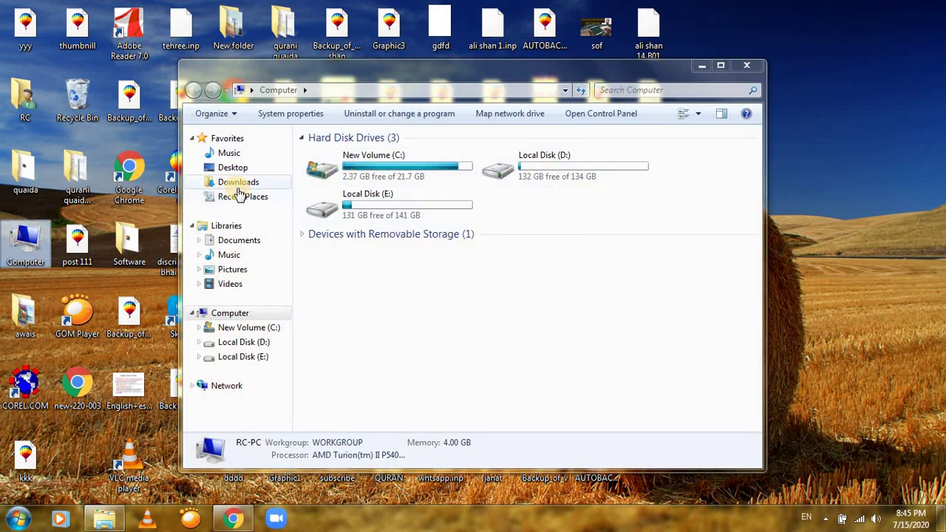
pyautogui.click(238, 181)
pyautogui.click(722, 66)
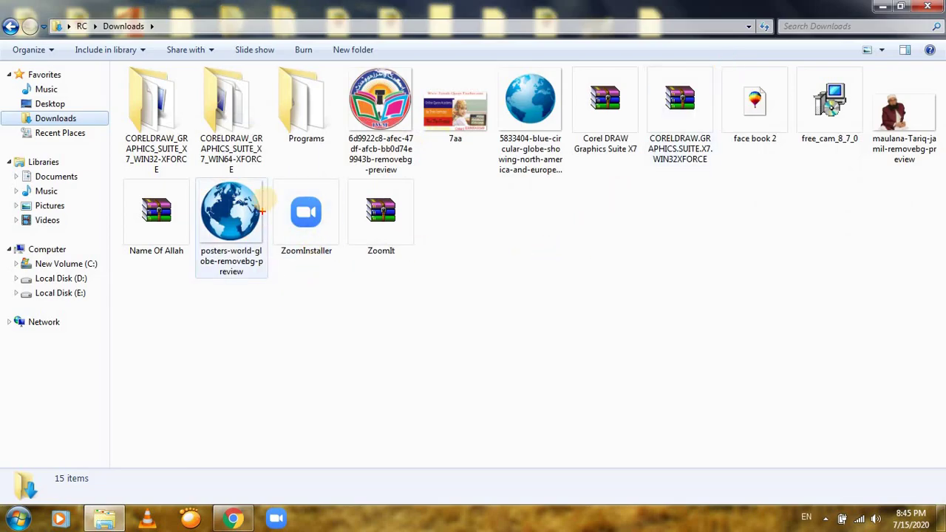
# Outline the Downloads contents, then select the ZoomInstaller file
pyautogui.moveTo(266, 173); pyautogui.dragTo(358, 278)
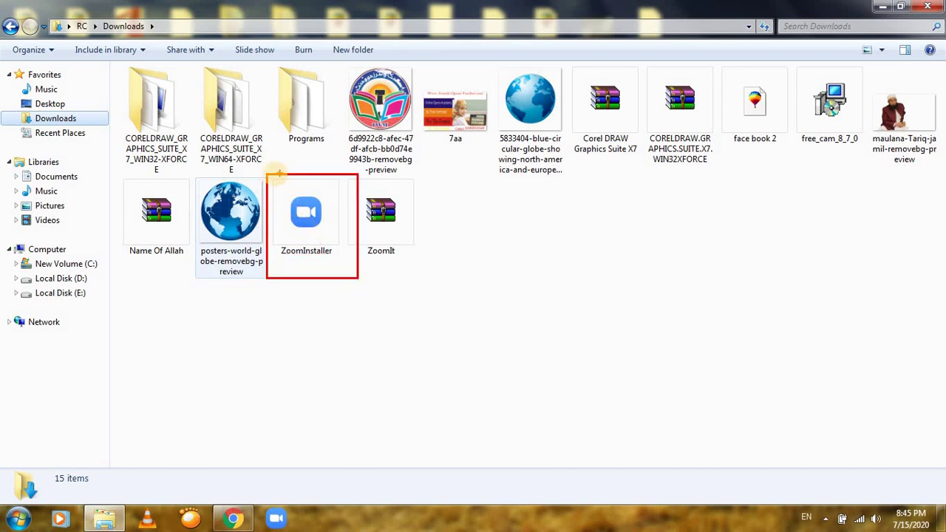
pyautogui.moveTo(263, 177); pyautogui.dragTo(362, 279)
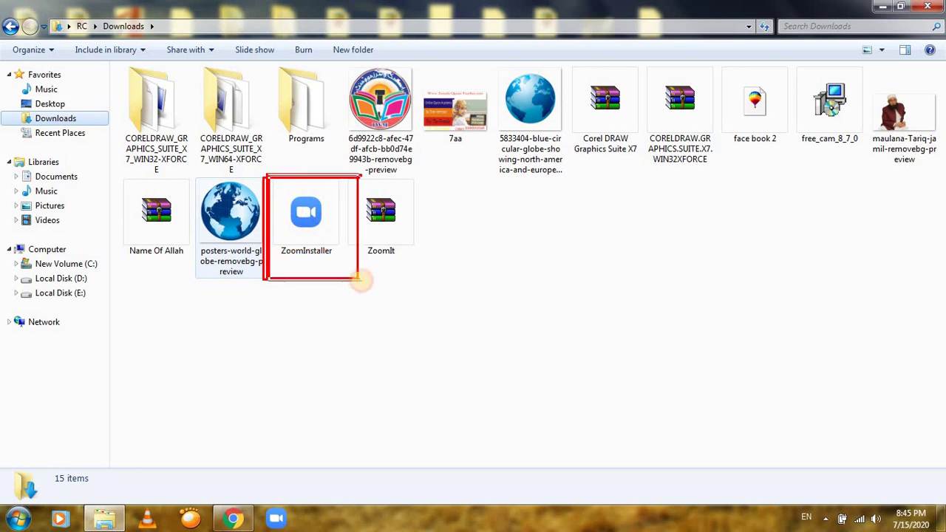
pyautogui.moveTo(267, 182); pyautogui.dragTo(362, 289)
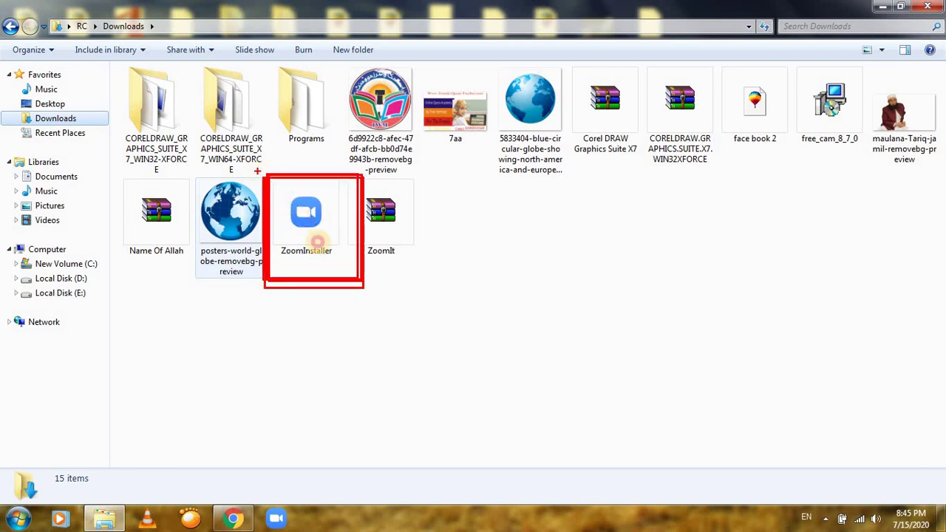
pyautogui.moveTo(257, 173); pyautogui.dragTo(365, 297)
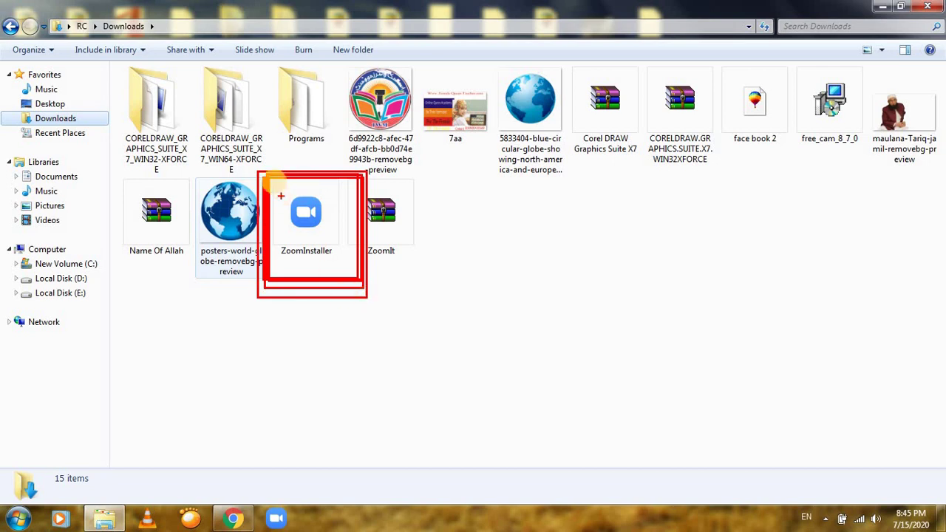
pyautogui.moveTo(257, 166); pyautogui.dragTo(355, 298)
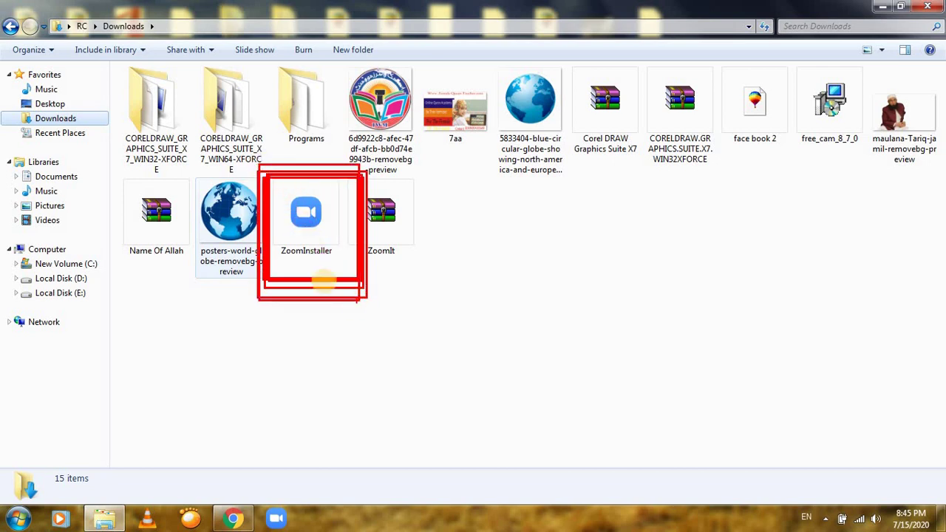
pyautogui.moveTo(267, 172); pyautogui.dragTo(354, 297)
pyautogui.moveTo(270, 173)
pyautogui.mouseDown()
pyautogui.moveTo(322, 271)
pyautogui.moveTo(365, 320)
pyautogui.mouseUp()
pyautogui.moveTo(267, 176); pyautogui.dragTo(360, 311)
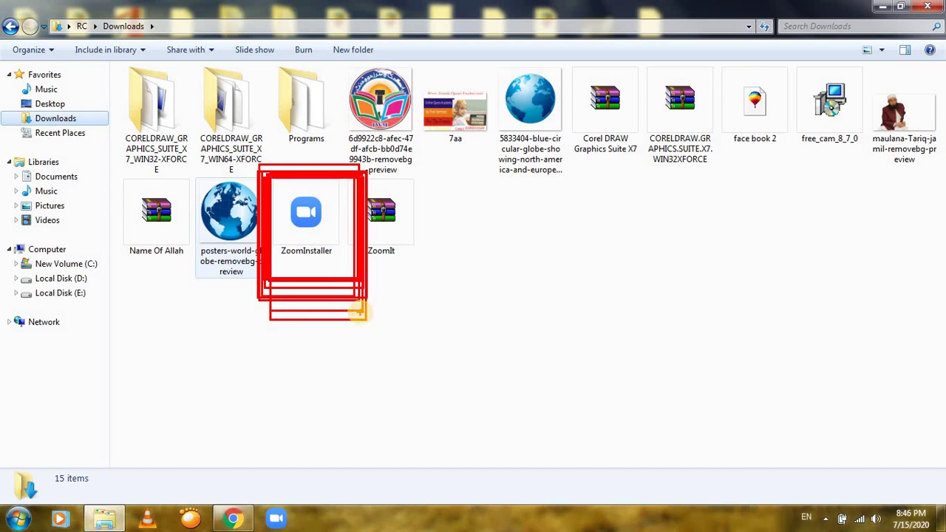
pyautogui.press('Escape')
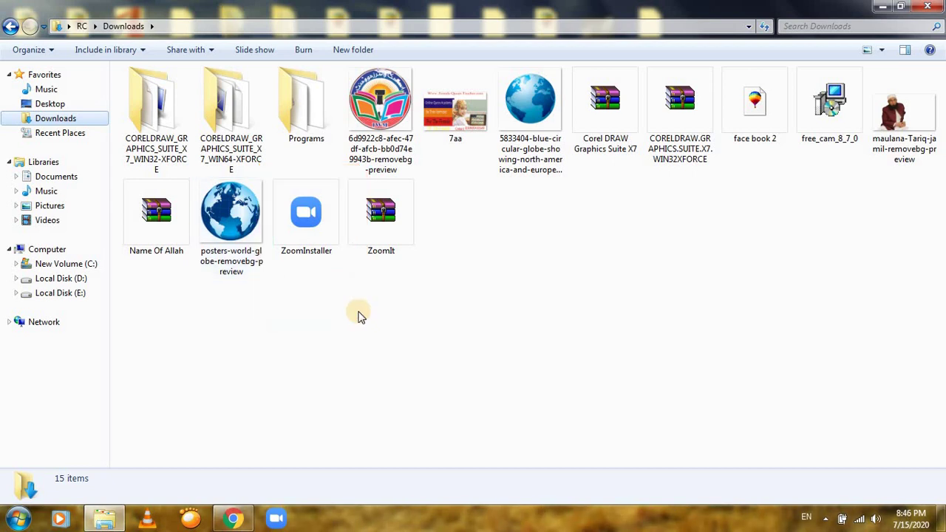
pyautogui.click(303, 215)
# Open ZoomInstaller, confirm Run in the security warning, and close the Downloads window
pyautogui.rightClick(306, 216)
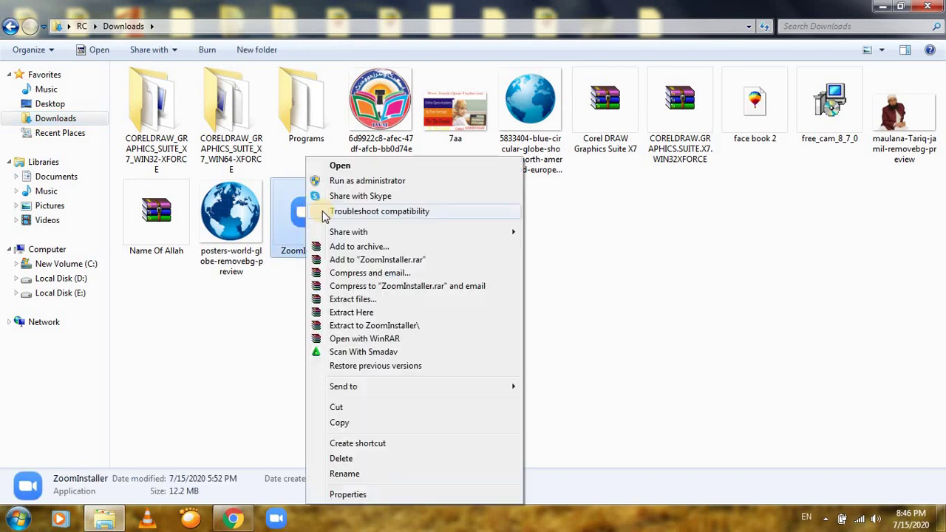
pyautogui.click(342, 165)
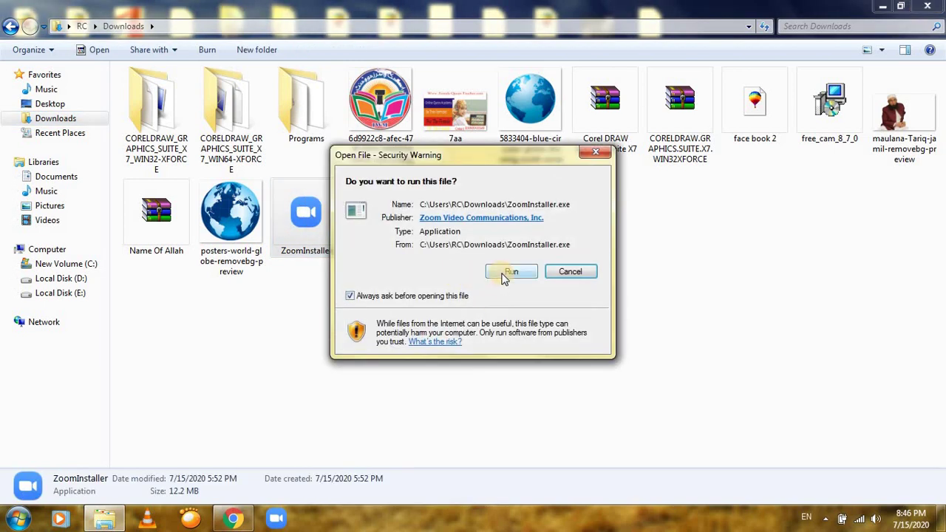
pyautogui.click(510, 272)
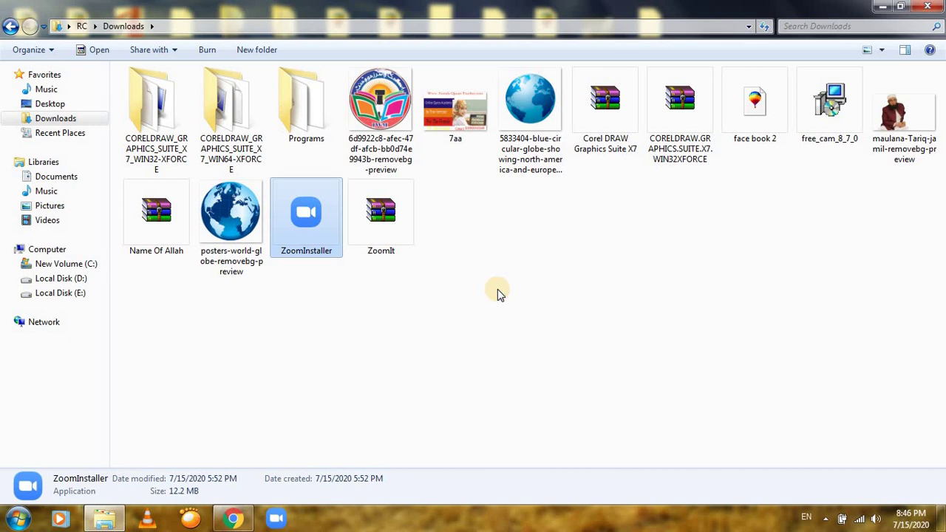
pyautogui.click(927, 6)
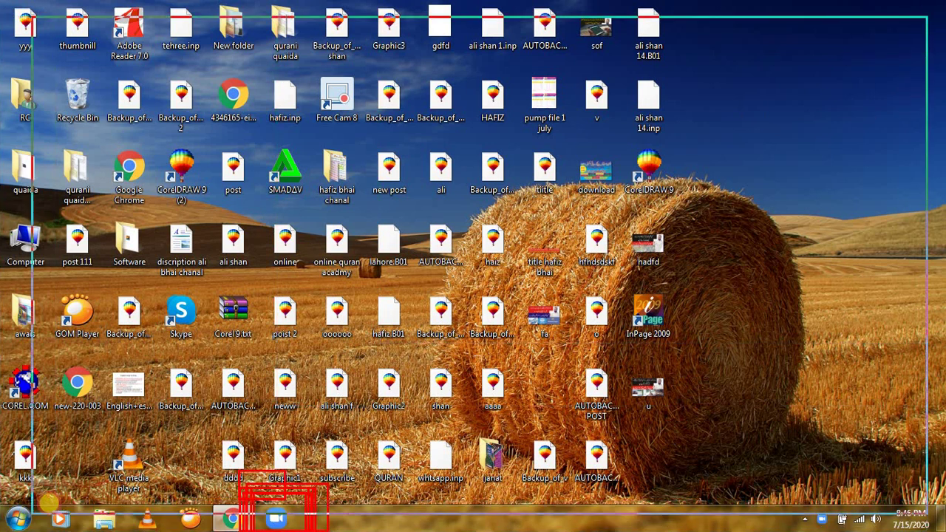
# Bring up the Zoom start window and outline its join-meeting and sign-in choices
pyautogui.click(276, 519)
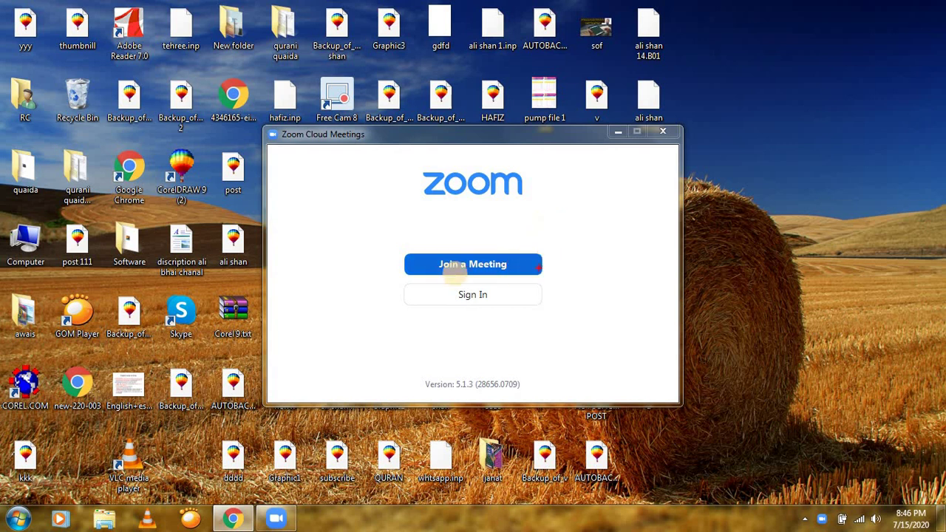
pyautogui.moveTo(290, 160)
pyautogui.mouseDown()
pyautogui.moveTo(604, 394)
pyautogui.moveTo(651, 395)
pyautogui.moveTo(667, 369)
pyautogui.mouseUp()
pyautogui.moveTo(384, 235); pyautogui.dragTo(596, 284)
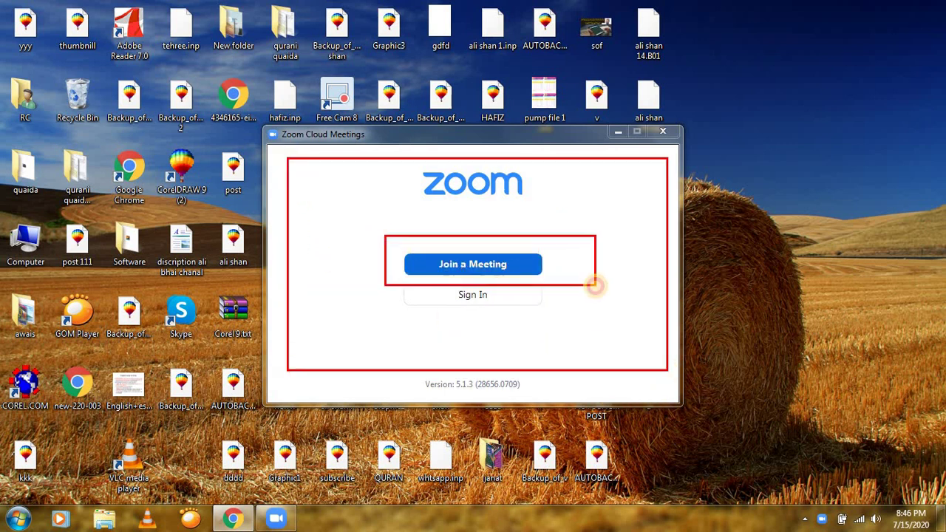
pyautogui.moveTo(365, 275); pyautogui.dragTo(567, 332)
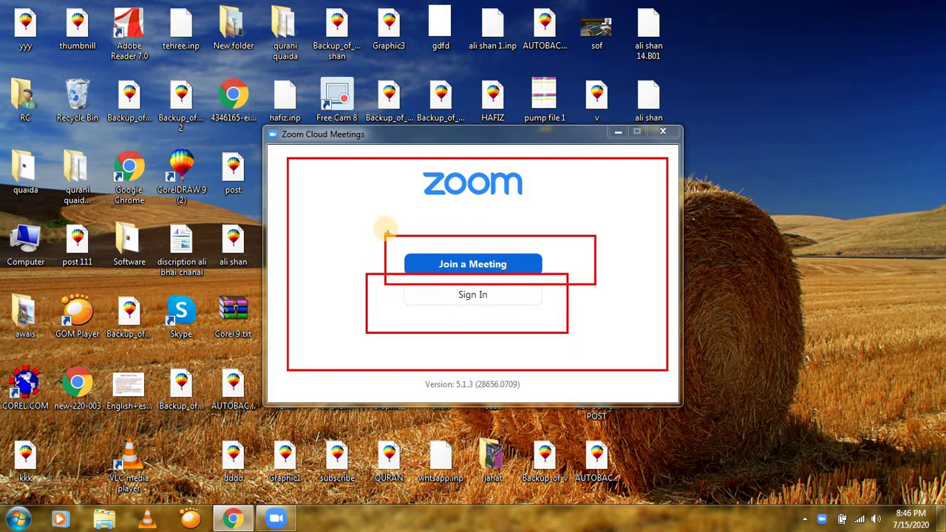
pyautogui.moveTo(384, 226); pyautogui.dragTo(594, 282)
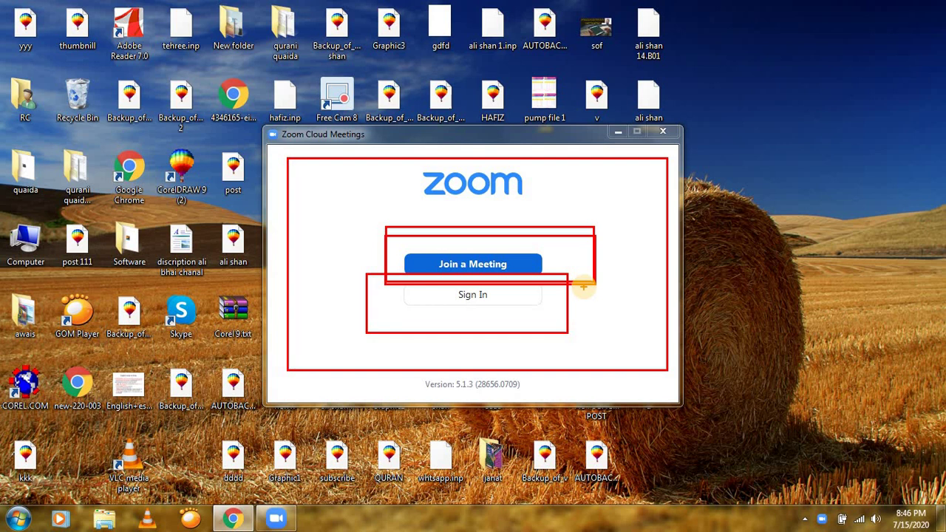
pyautogui.press('Escape')
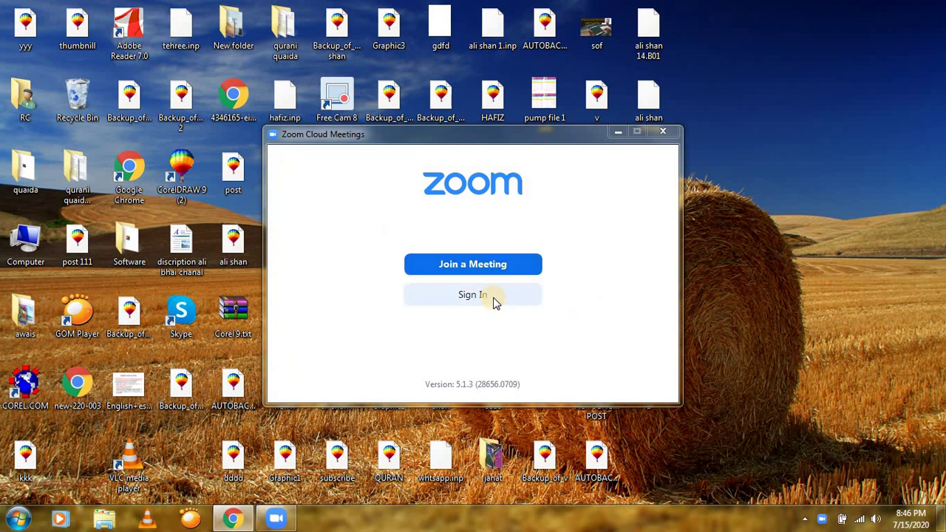
pyautogui.moveTo(397, 279); pyautogui.dragTo(613, 330)
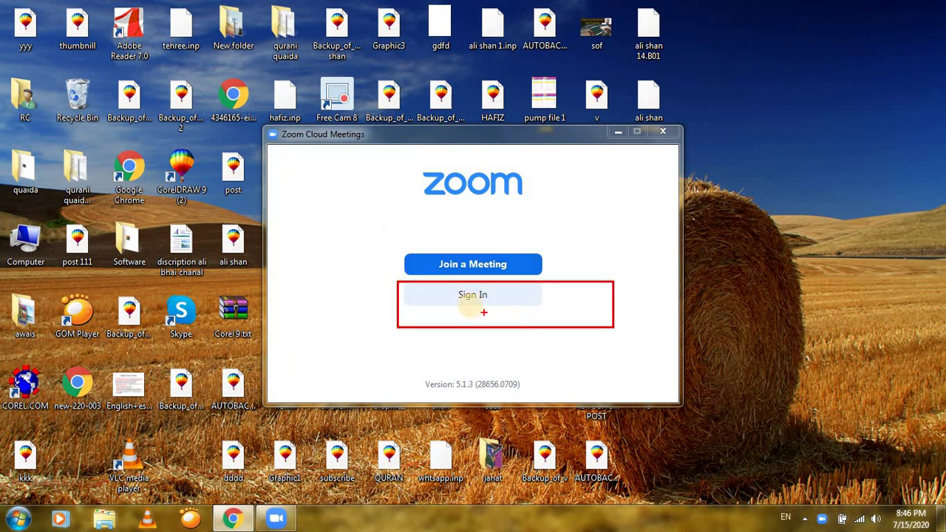
pyautogui.press('Escape')
# Open the sign-in form and outline the email/password fields and SSO, Google, Facebook options
pyautogui.click(470, 294)
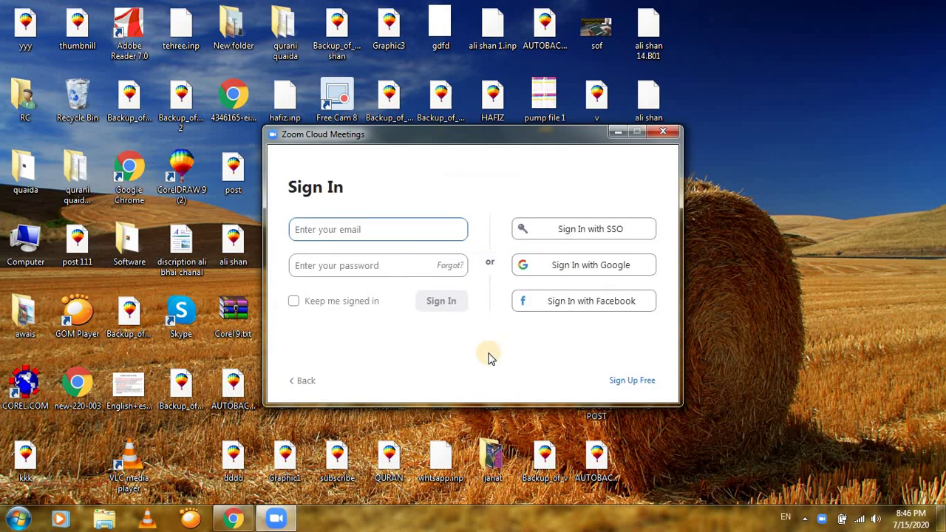
pyautogui.moveTo(291, 175)
pyautogui.mouseDown()
pyautogui.moveTo(636, 362)
pyautogui.moveTo(680, 376)
pyautogui.moveTo(655, 376)
pyautogui.mouseUp()
pyautogui.moveTo(238, 191); pyautogui.dragTo(491, 238)
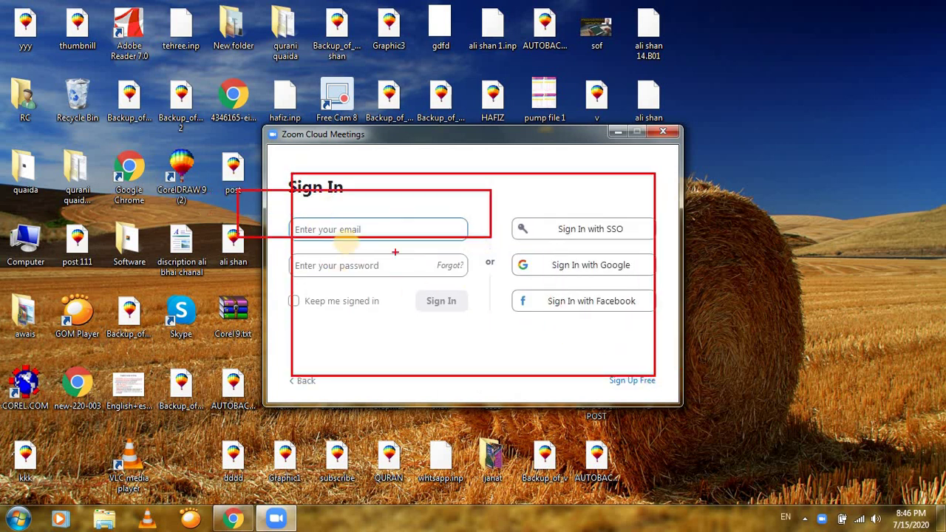
pyautogui.moveTo(330, 237); pyautogui.dragTo(482, 300)
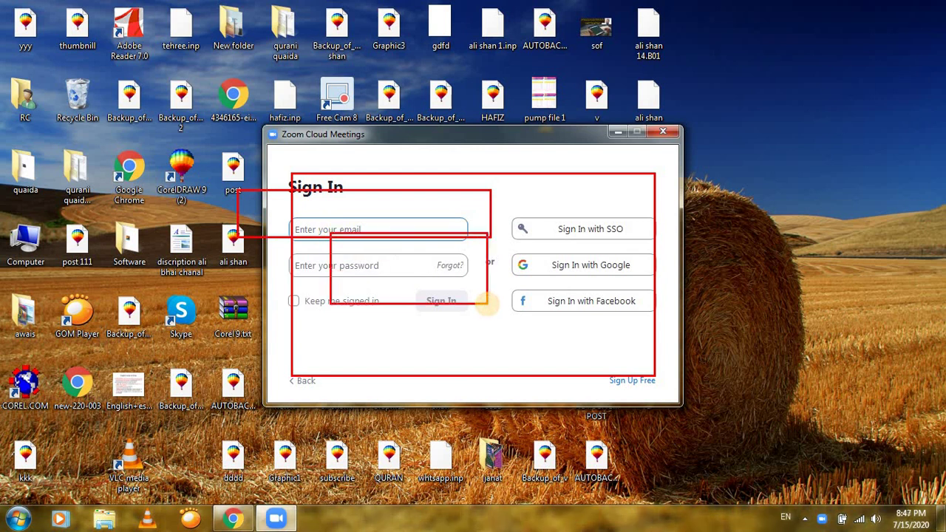
pyautogui.press('Escape')
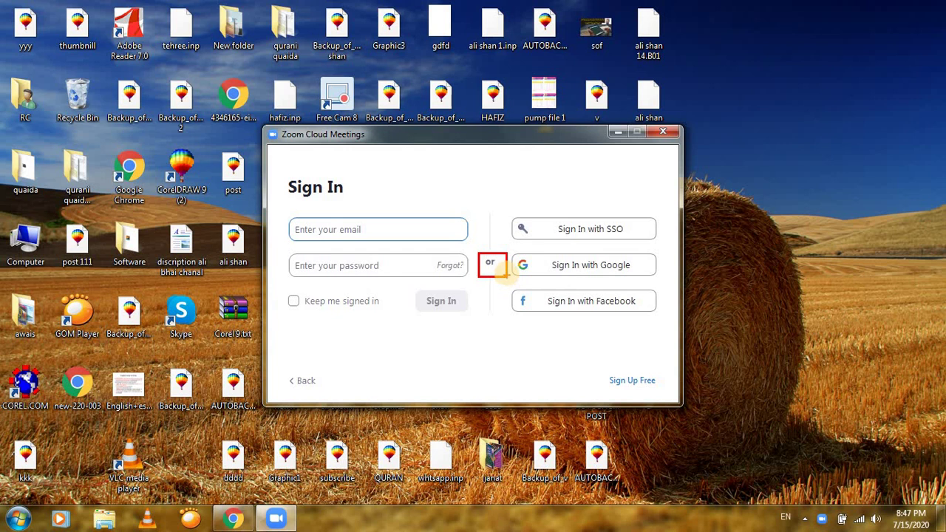
pyautogui.press('Escape')
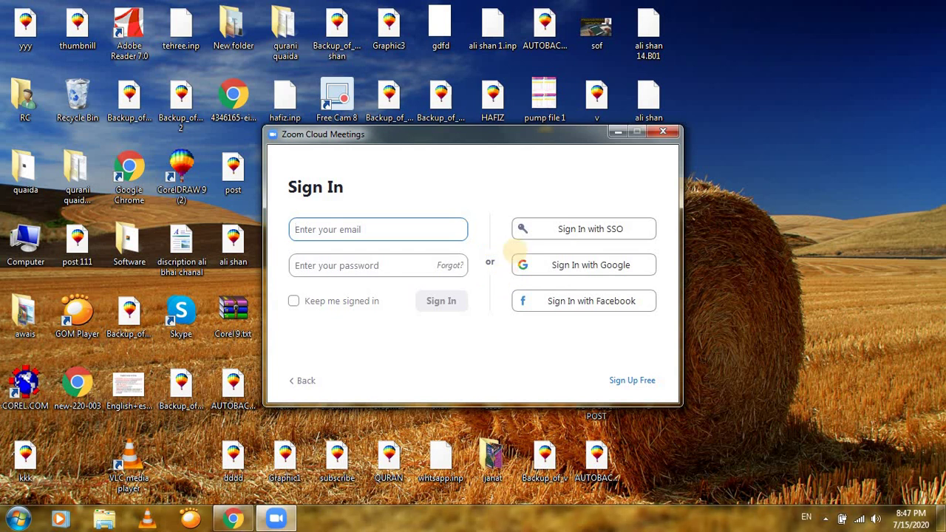
pyautogui.moveTo(286, 200); pyautogui.dragTo(495, 346)
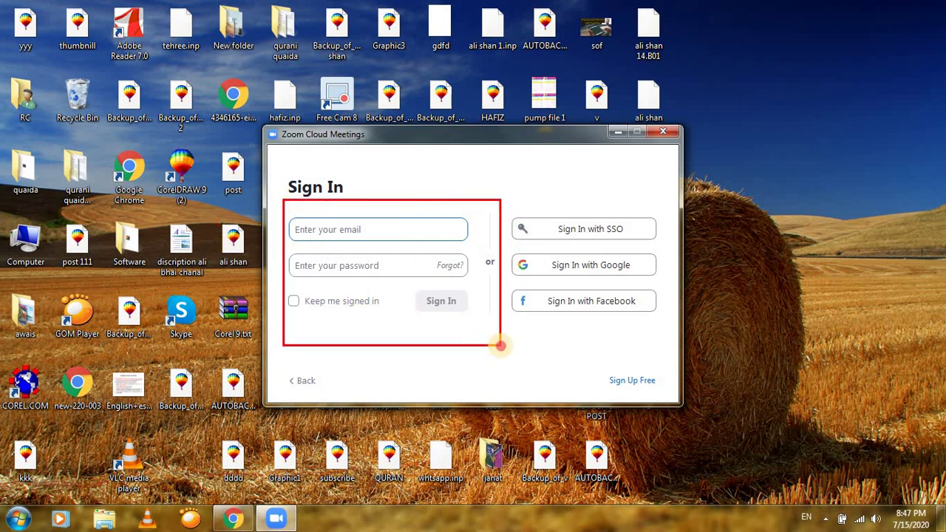
pyautogui.moveTo(498, 202)
pyautogui.mouseDown()
pyautogui.moveTo(574, 247)
pyautogui.moveTo(665, 367)
pyautogui.mouseUp()
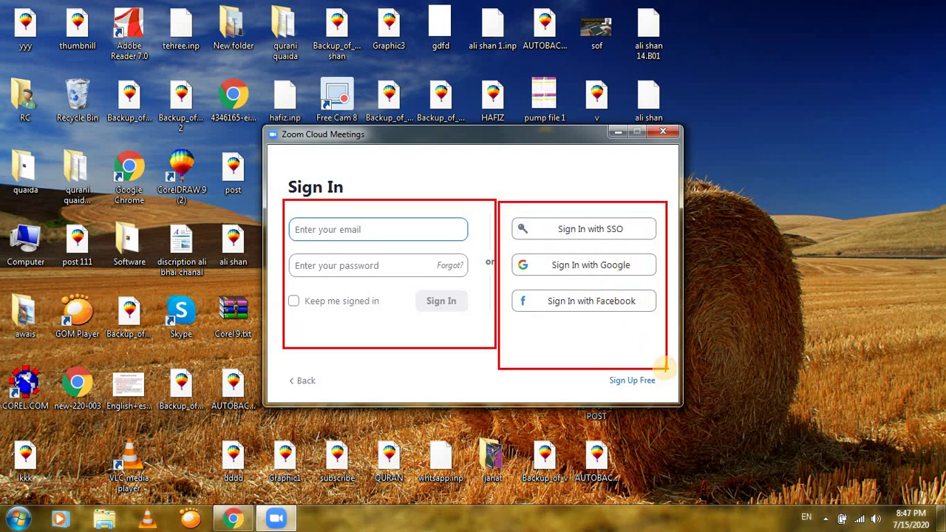
pyautogui.press('Escape')
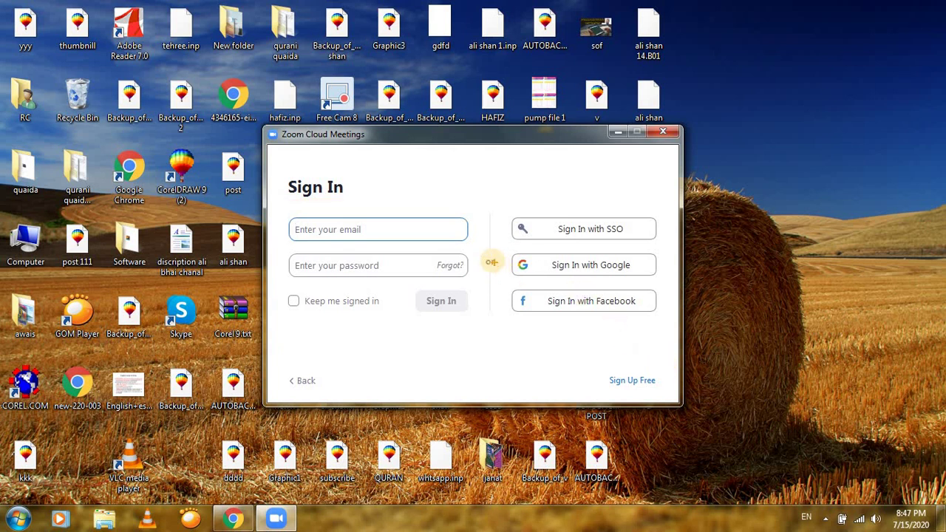
# Outline the Google option, then choose Sign In with Google
pyautogui.moveTo(495, 243); pyautogui.dragTo(680, 284)
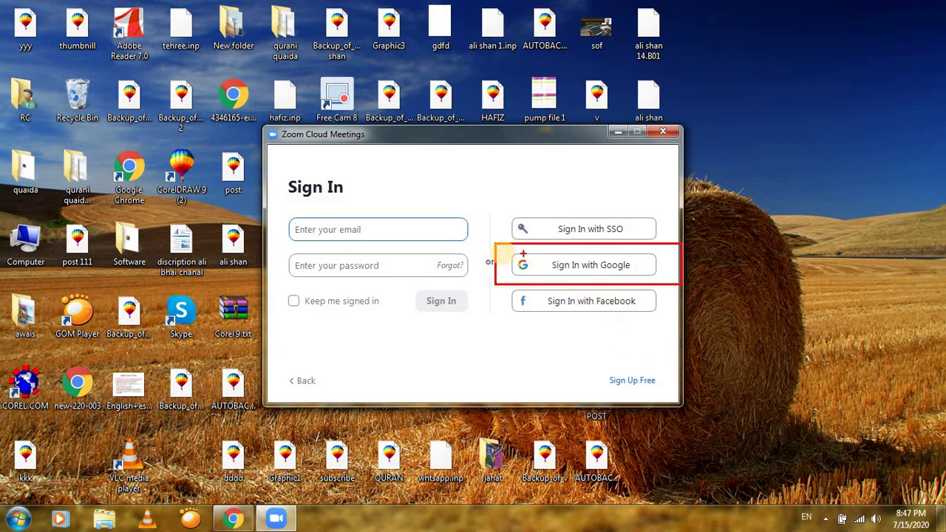
pyautogui.moveTo(494, 243)
pyautogui.mouseDown()
pyautogui.moveTo(697, 283)
pyautogui.moveTo(685, 286)
pyautogui.mouseUp()
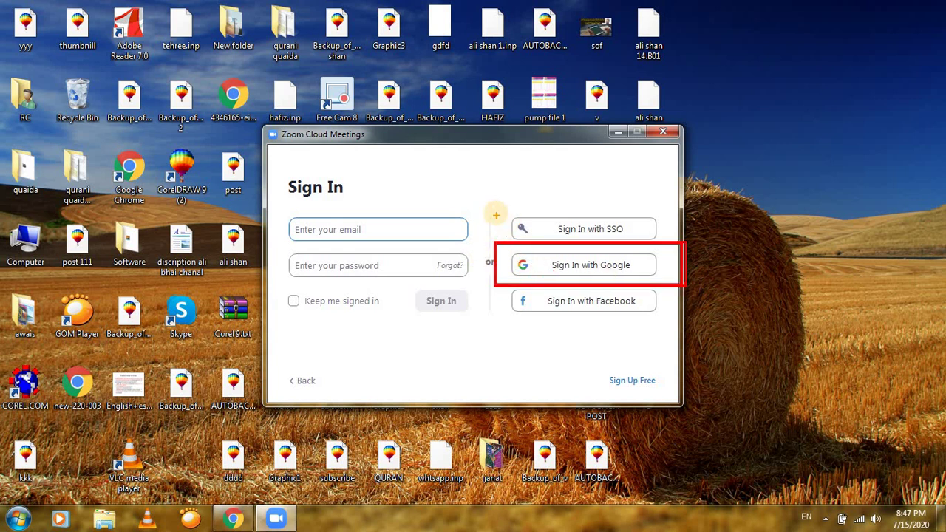
pyautogui.moveTo(480, 293); pyautogui.dragTo(644, 363)
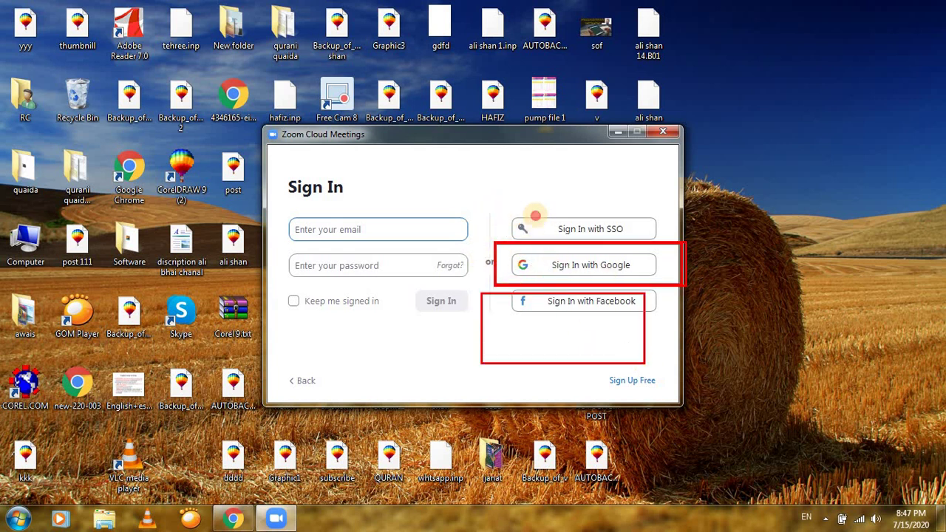
pyautogui.moveTo(515, 215); pyautogui.dragTo(659, 244)
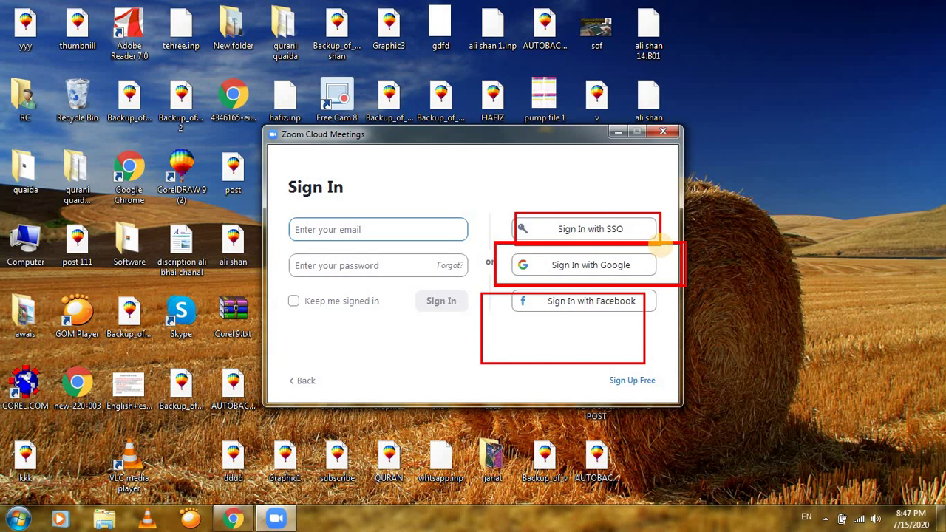
pyautogui.press('Escape')
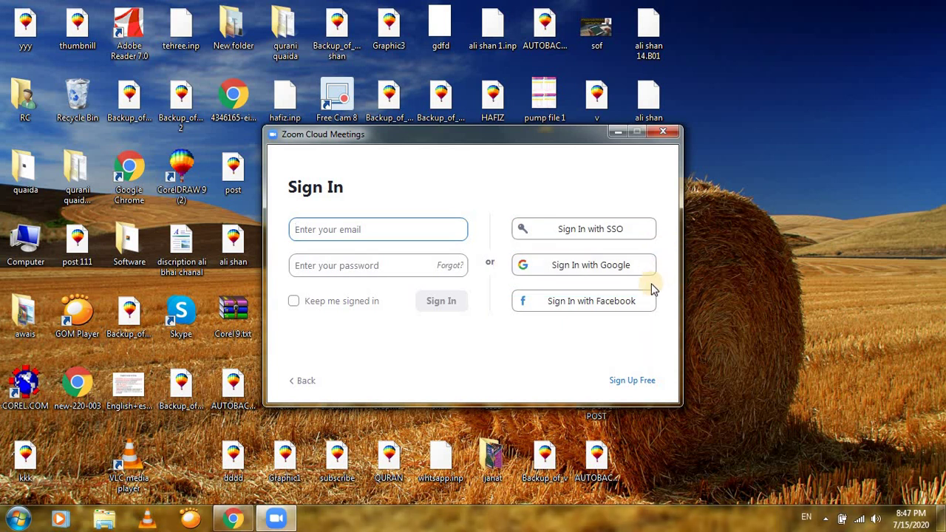
pyautogui.hotkey('ctrl', '2')
pyautogui.moveTo(494, 247); pyautogui.dragTo(663, 290)
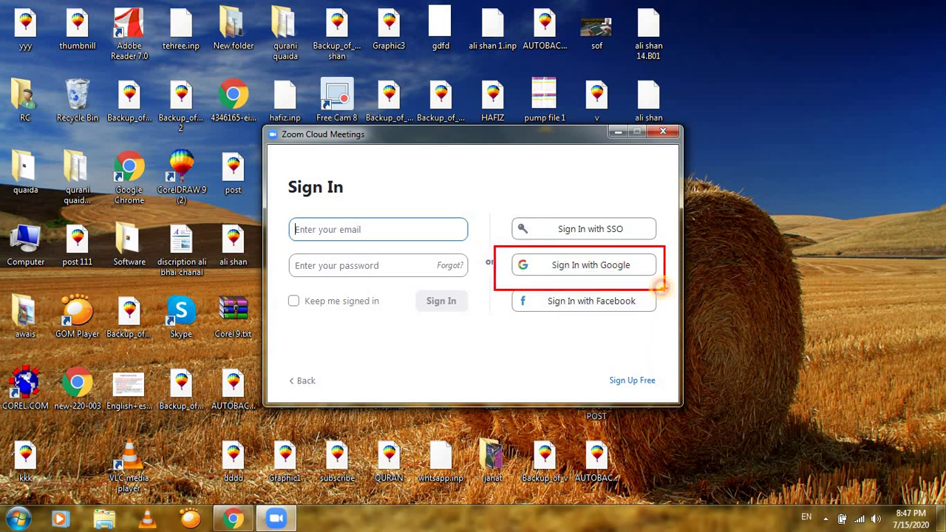
pyautogui.press('Escape')
pyautogui.click(594, 268)
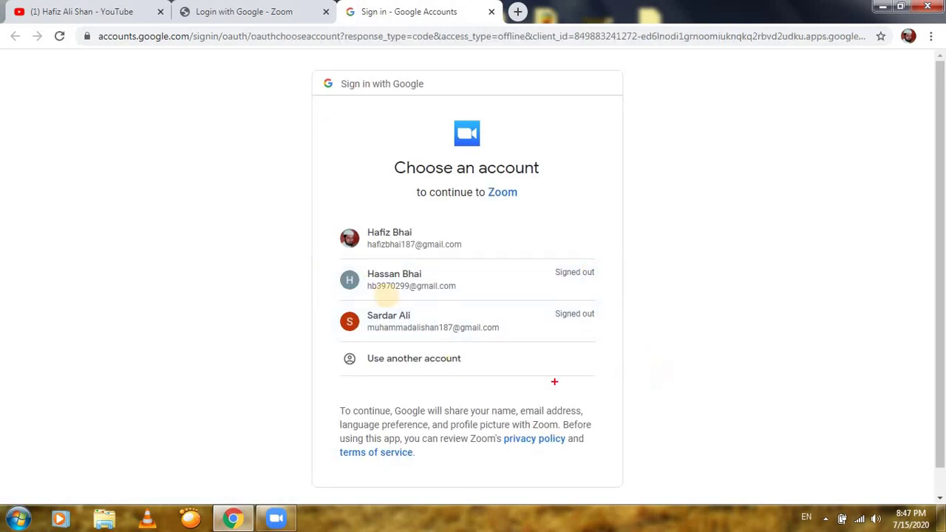
# Outline the saved accounts list and continue with the first listed Google account
pyautogui.moveTo(321, 217)
pyautogui.mouseDown()
pyautogui.moveTo(539, 362)
pyautogui.moveTo(652, 348)
pyautogui.mouseUp()
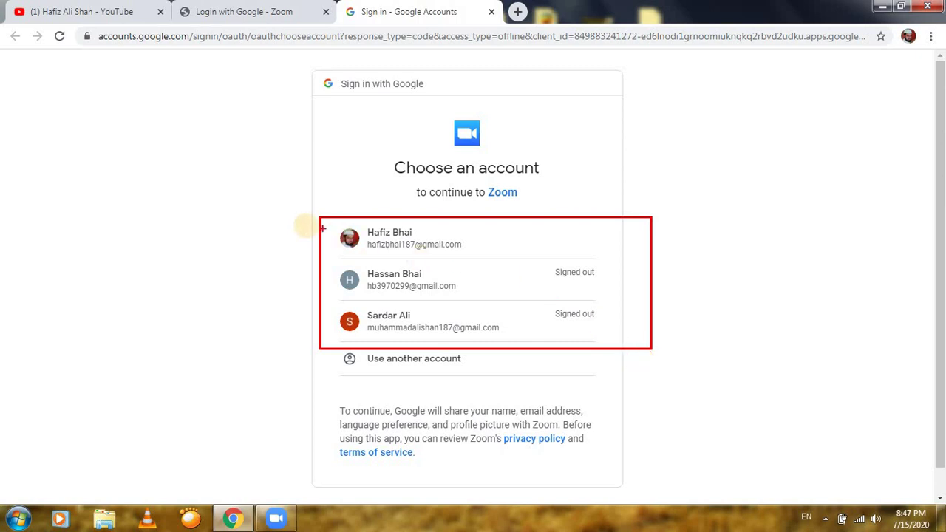
pyautogui.moveTo(314, 208)
pyautogui.mouseDown()
pyautogui.moveTo(518, 313)
pyautogui.moveTo(650, 353)
pyautogui.mouseUp()
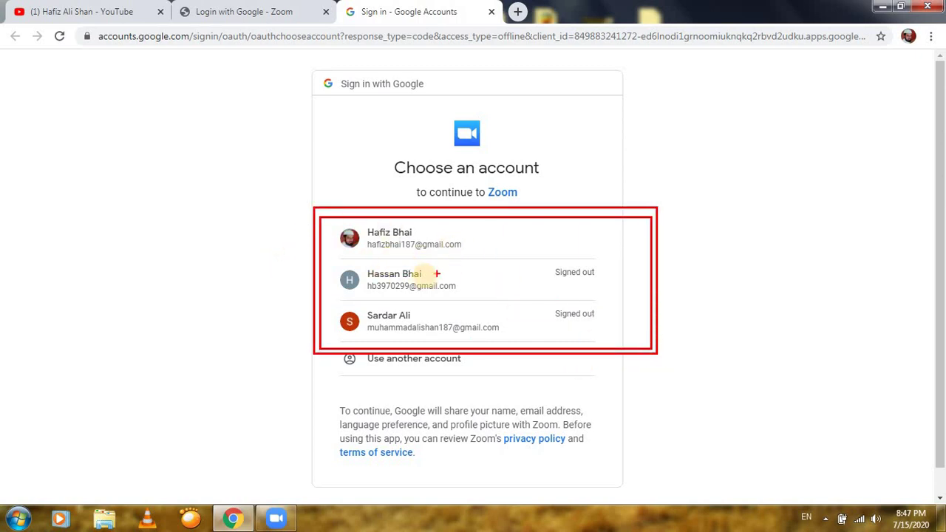
pyautogui.moveTo(312, 340)
pyautogui.mouseDown()
pyautogui.moveTo(416, 379)
pyautogui.moveTo(521, 385)
pyautogui.mouseUp()
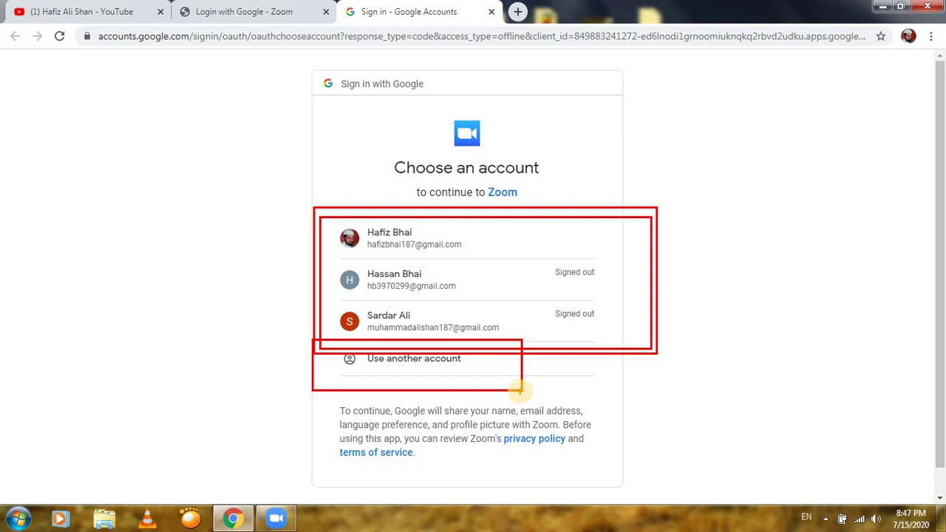
pyautogui.press('Escape')
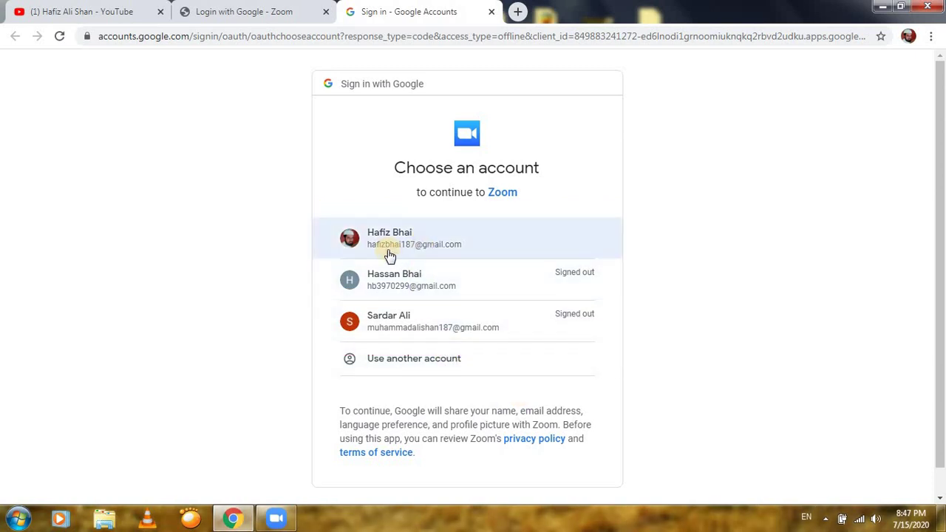
pyautogui.moveTo(317, 213); pyautogui.dragTo(655, 262)
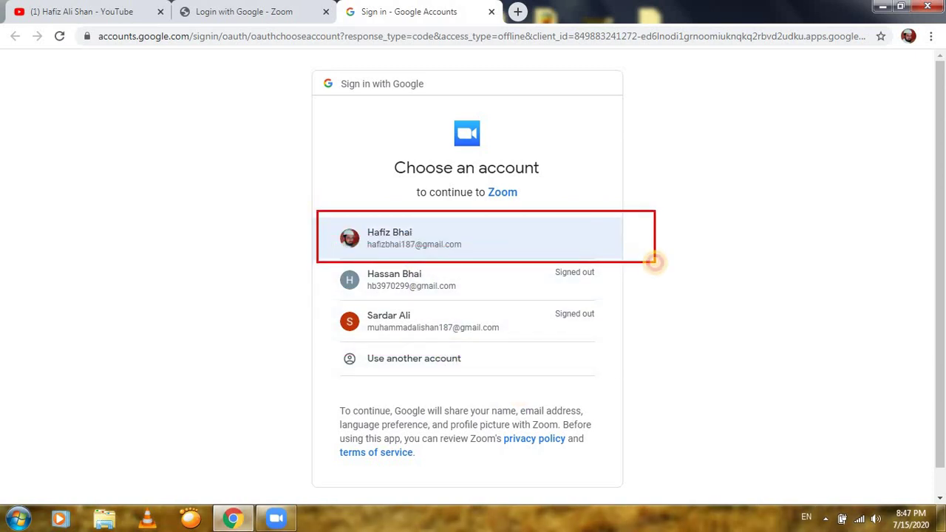
pyautogui.press('Escape')
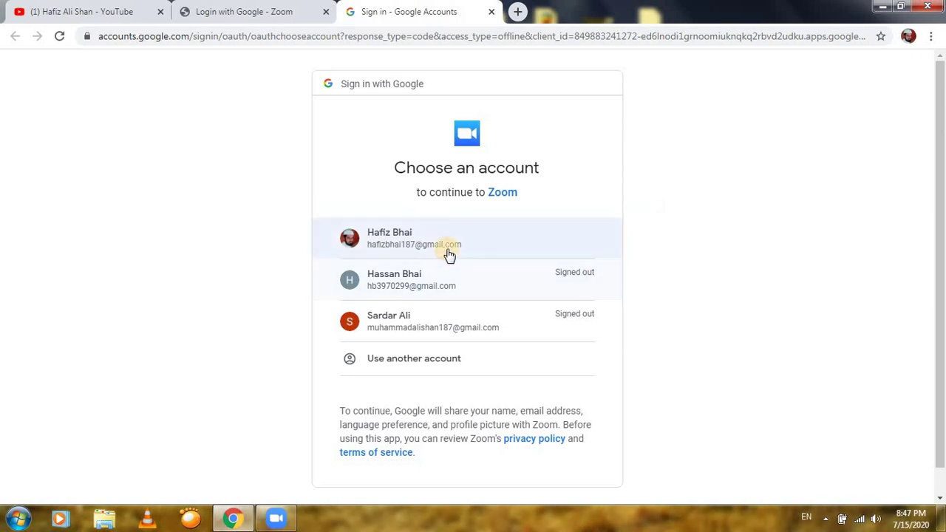
pyautogui.click(448, 250)
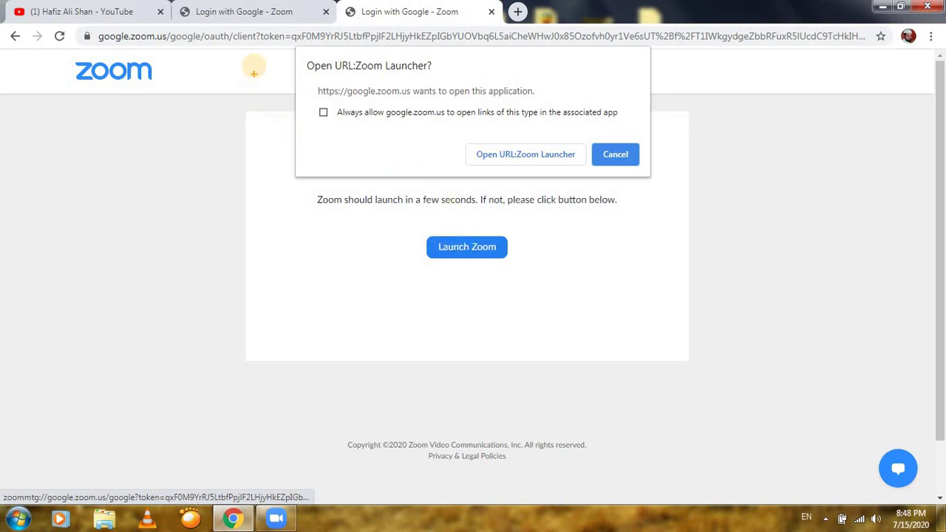
# Outline the 'Open URL:Zoom Launcher?' prompt and allow it to open the Zoom app
pyautogui.moveTo(257, 45)
pyautogui.mouseDown()
pyautogui.moveTo(473, 214)
pyautogui.moveTo(709, 357)
pyautogui.mouseUp()
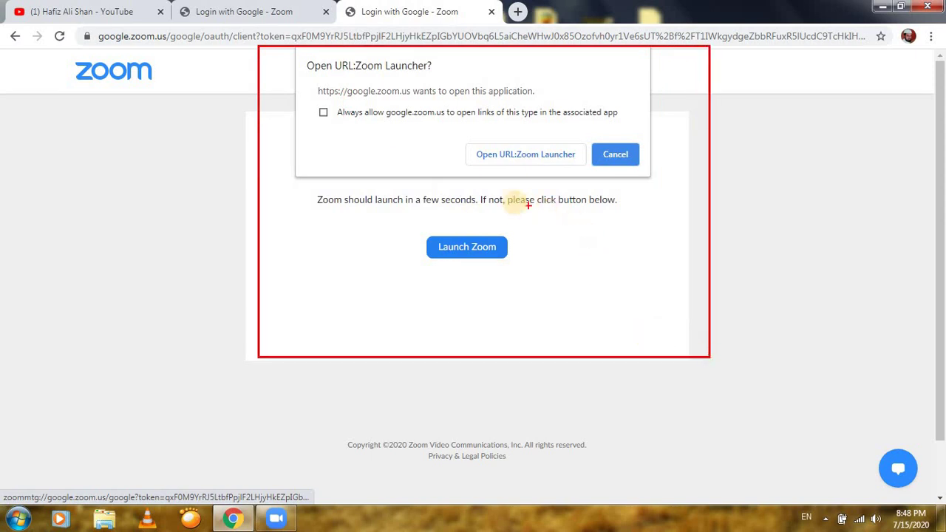
pyautogui.moveTo(464, 104)
pyautogui.mouseDown()
pyautogui.moveTo(479, 148)
pyautogui.moveTo(560, 201)
pyautogui.moveTo(589, 198)
pyautogui.mouseUp()
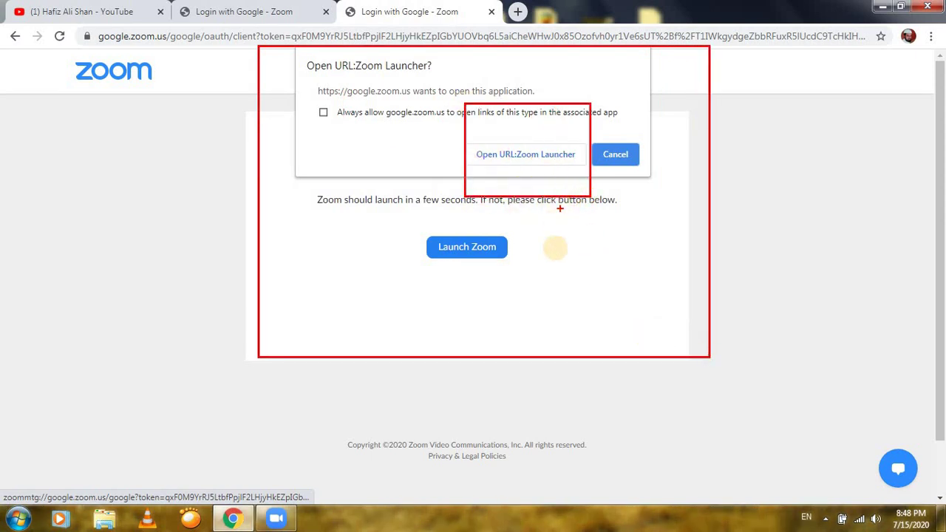
pyautogui.press('Escape')
pyautogui.click(552, 154)
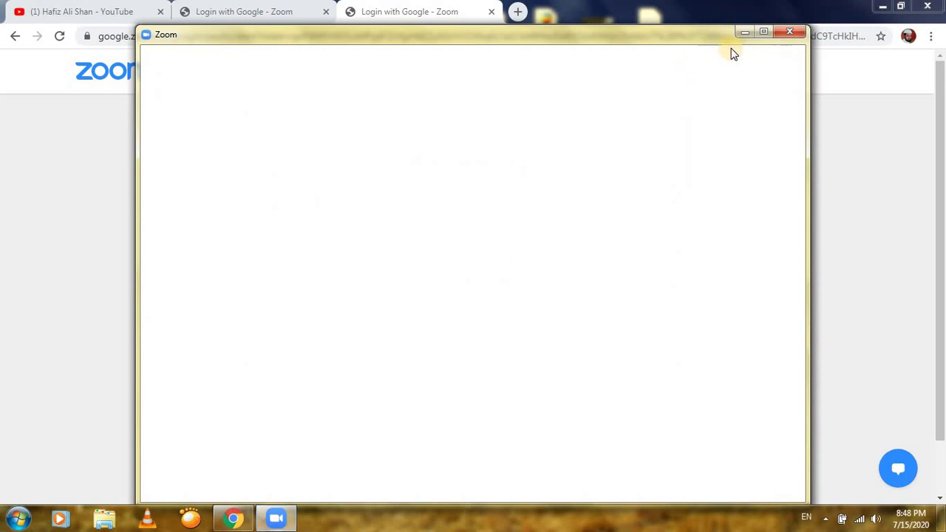
# Maximize Zoom, outline the Home section, and switch to the Chat tab
pyautogui.click(766, 33)
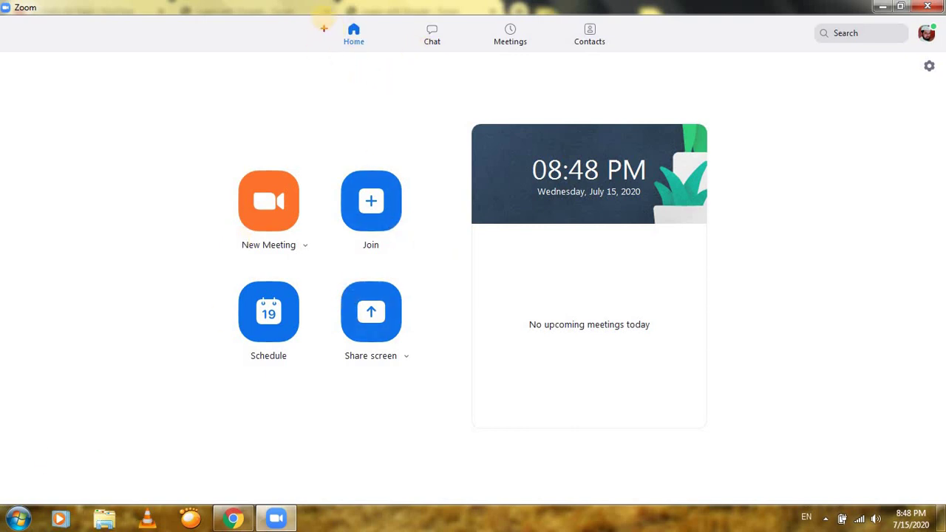
pyautogui.moveTo(323, 15); pyautogui.dragTo(391, 57)
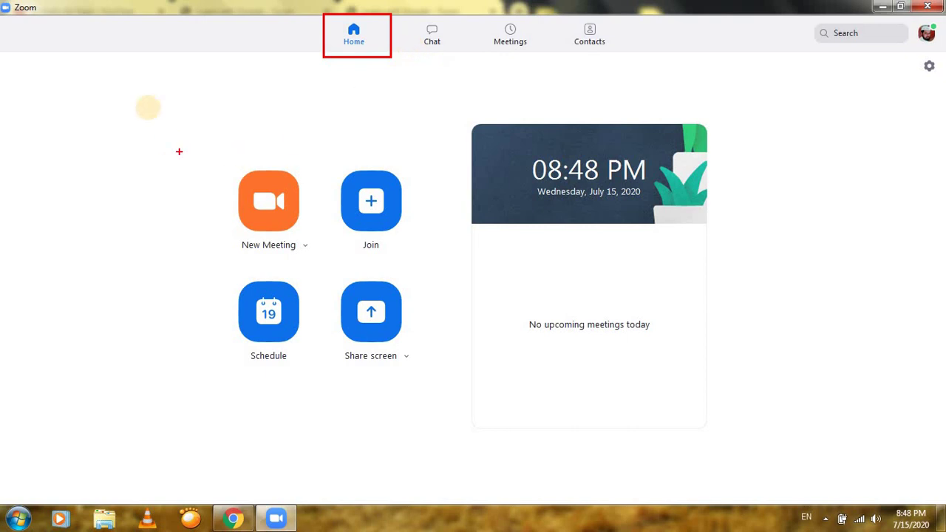
pyautogui.moveTo(50, 63)
pyautogui.mouseDown()
pyautogui.moveTo(141, 131)
pyautogui.moveTo(916, 517)
pyautogui.moveTo(895, 517)
pyautogui.mouseUp()
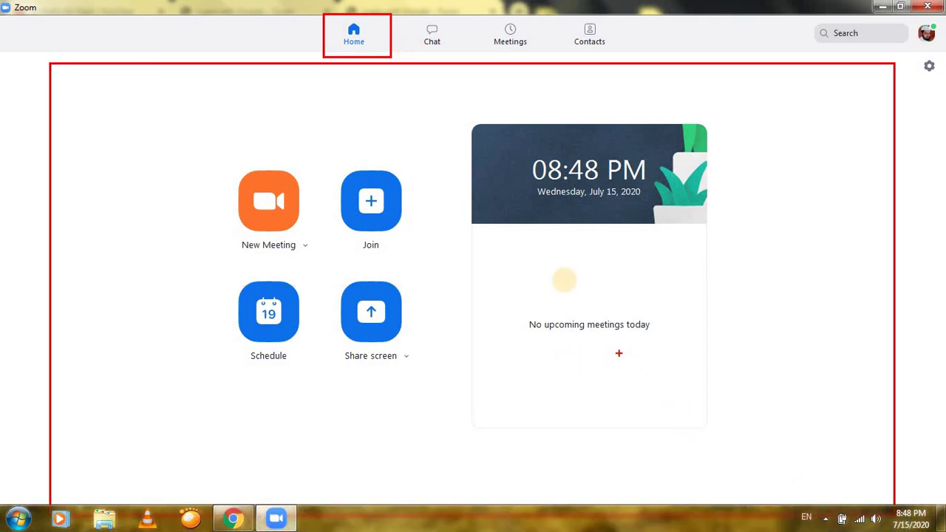
pyautogui.click(440, 41)
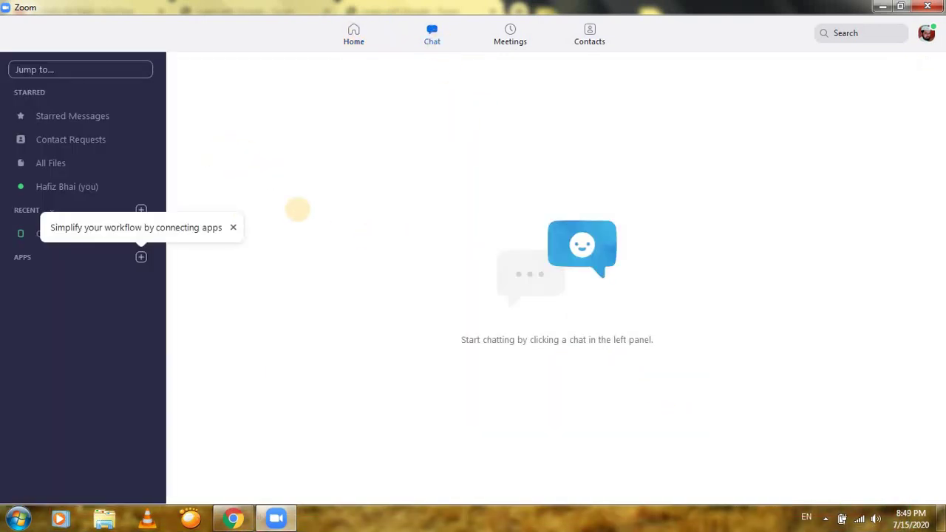
# Visit Meetings with the personal meeting ID, then Contacts, and return to Home
pyautogui.moveTo(223, 100)
pyautogui.mouseDown()
pyautogui.moveTo(937, 503)
pyautogui.moveTo(897, 491)
pyautogui.moveTo(925, 516)
pyautogui.mouseUp()
pyautogui.press('Escape')
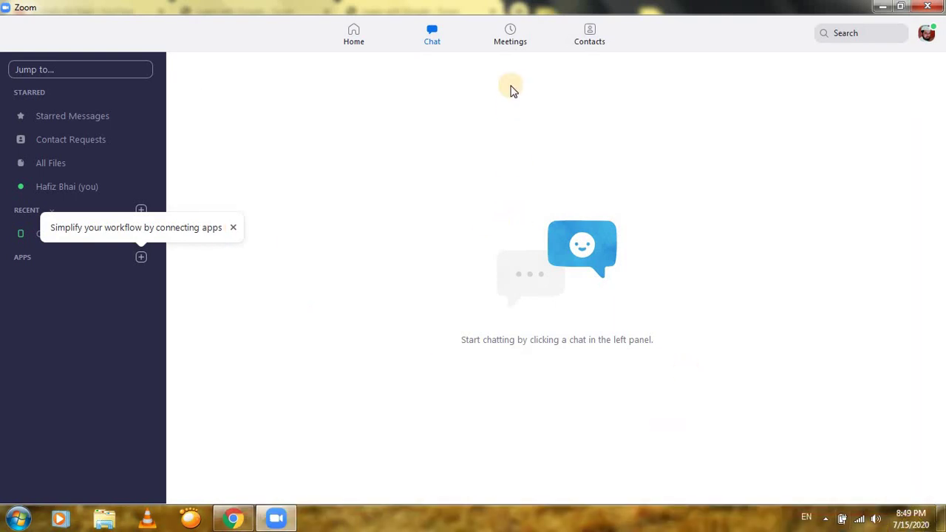
pyautogui.click(510, 34)
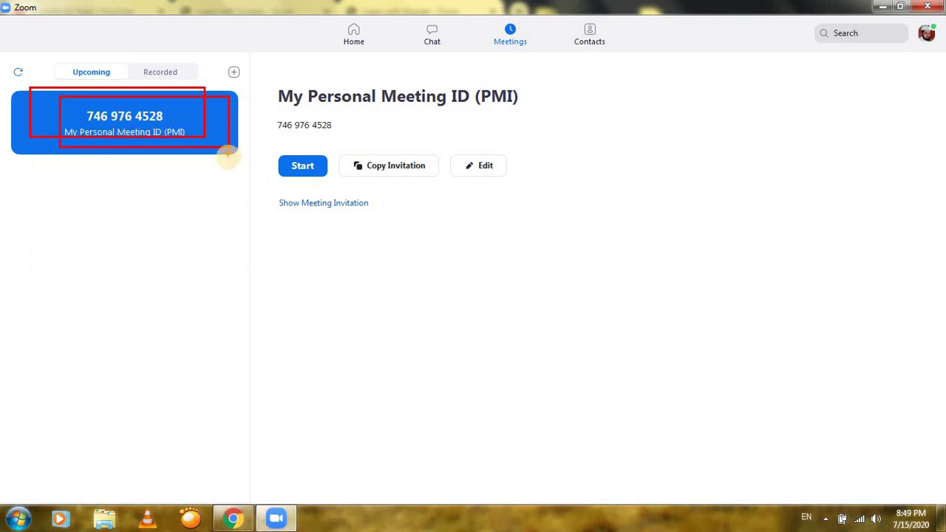
pyautogui.click(590, 41)
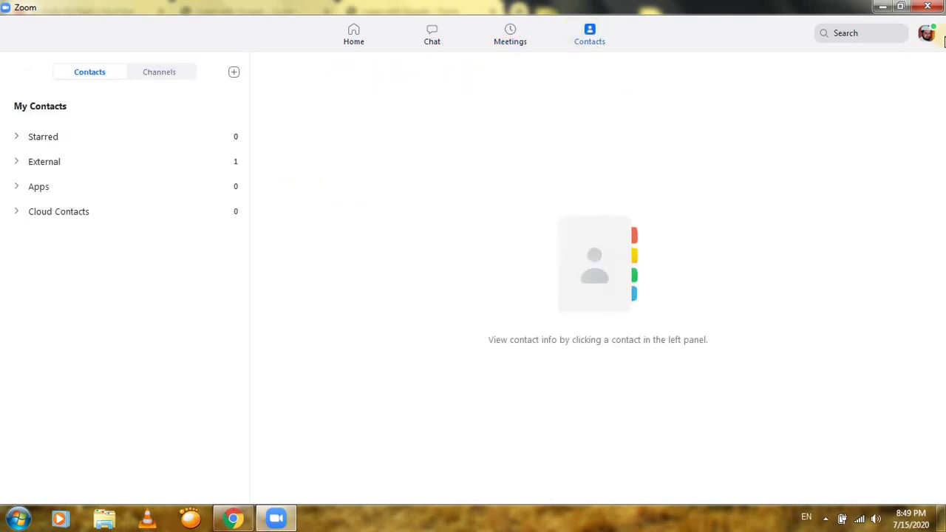
pyautogui.click(883, 7)
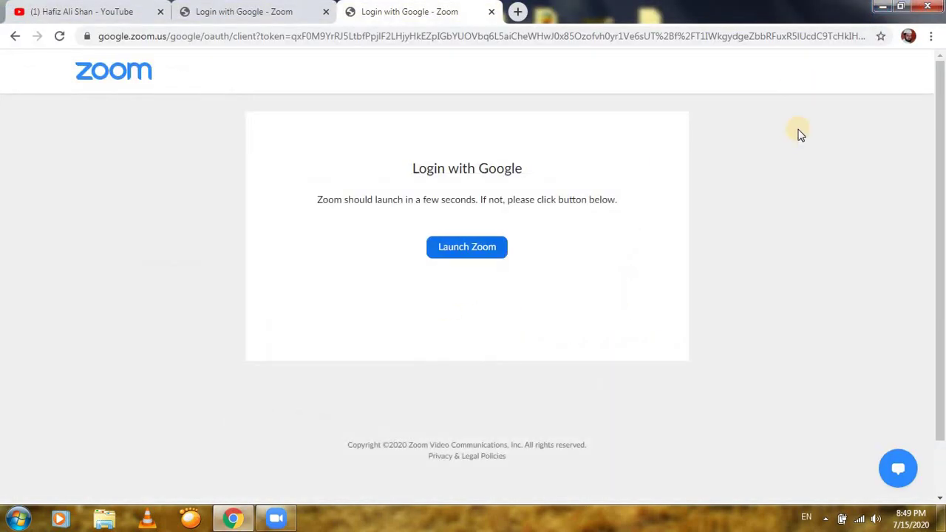
pyautogui.click(276, 518)
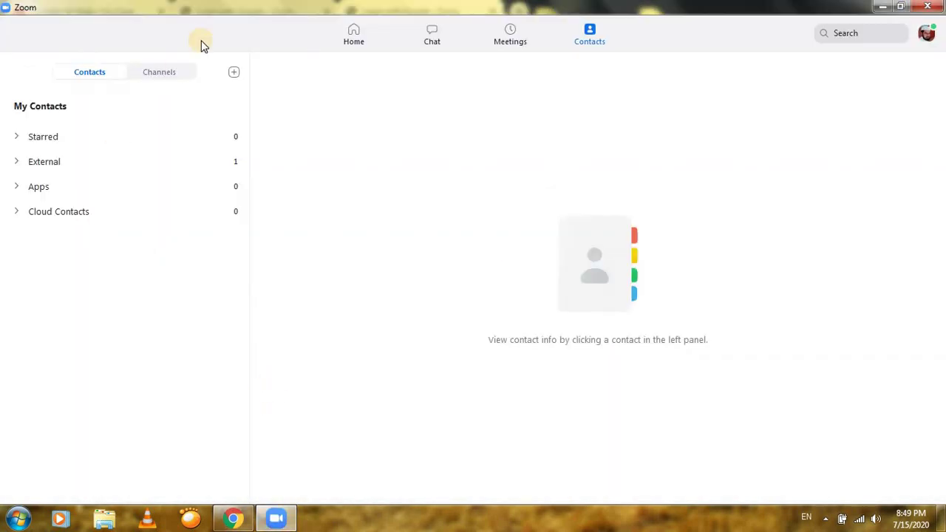
pyautogui.click(349, 35)
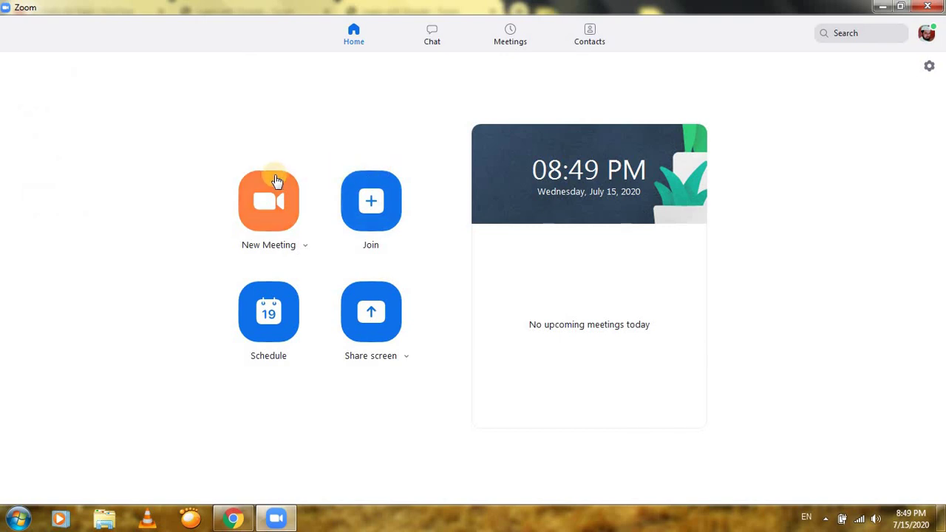
# Uncheck 'Start with video' in the New Meeting dropdown
pyautogui.moveTo(199, 144)
pyautogui.mouseDown()
pyautogui.moveTo(294, 239)
pyautogui.moveTo(335, 264)
pyautogui.mouseUp()
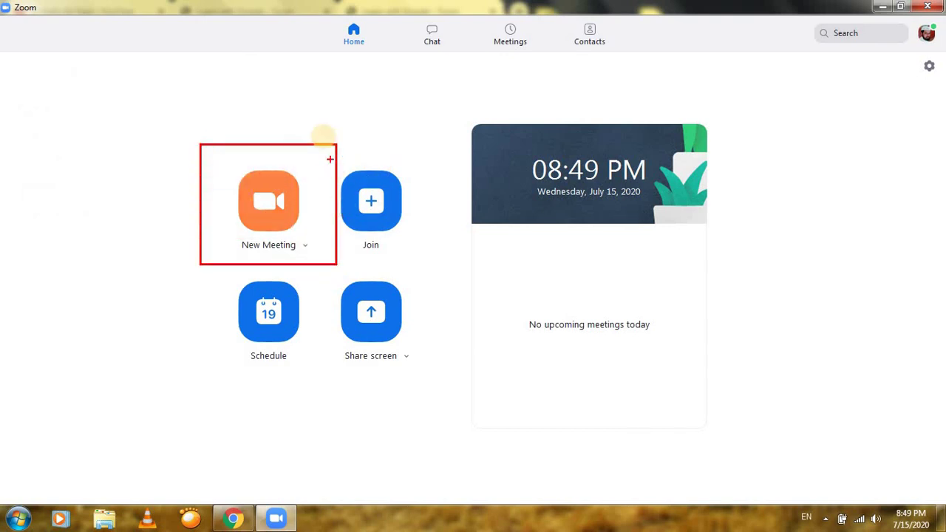
pyautogui.moveTo(317, 124); pyautogui.dragTo(471, 271)
pyautogui.moveTo(155, 272); pyautogui.dragTo(366, 404)
pyautogui.moveTo(325, 265); pyautogui.dragTo(496, 416)
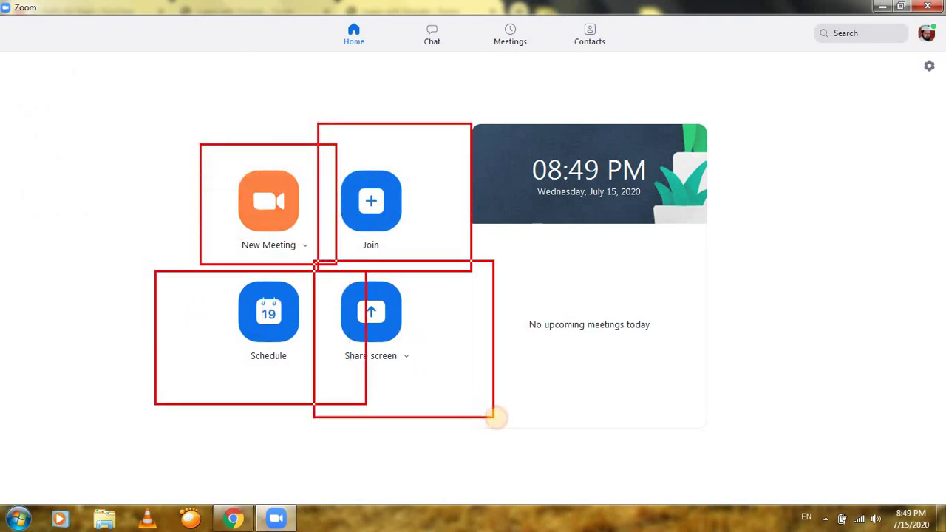
pyautogui.press('Escape')
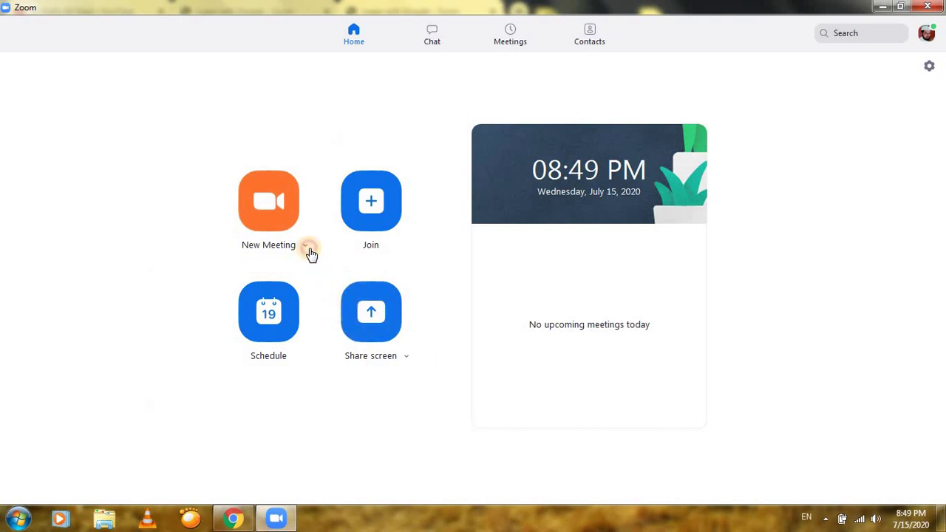
pyautogui.click(307, 248)
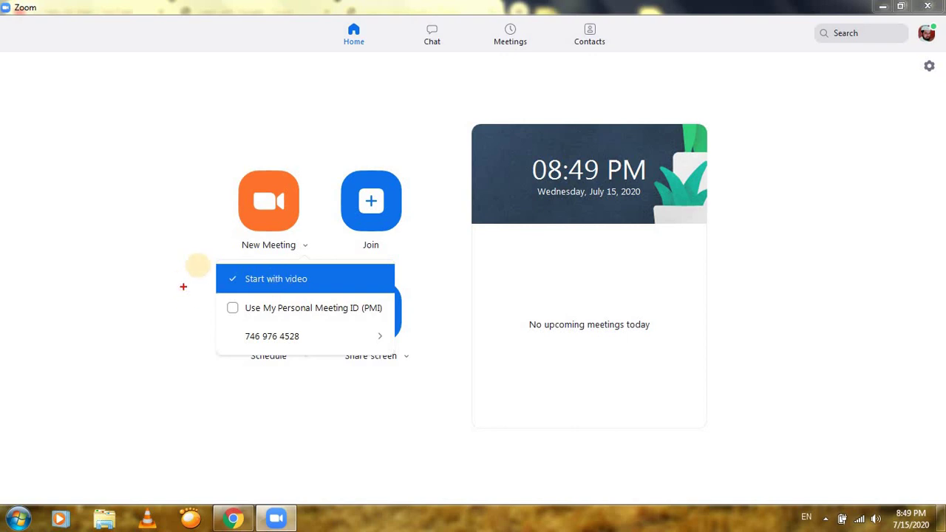
pyautogui.moveTo(198, 264); pyautogui.dragTo(414, 290)
pyautogui.press('Escape')
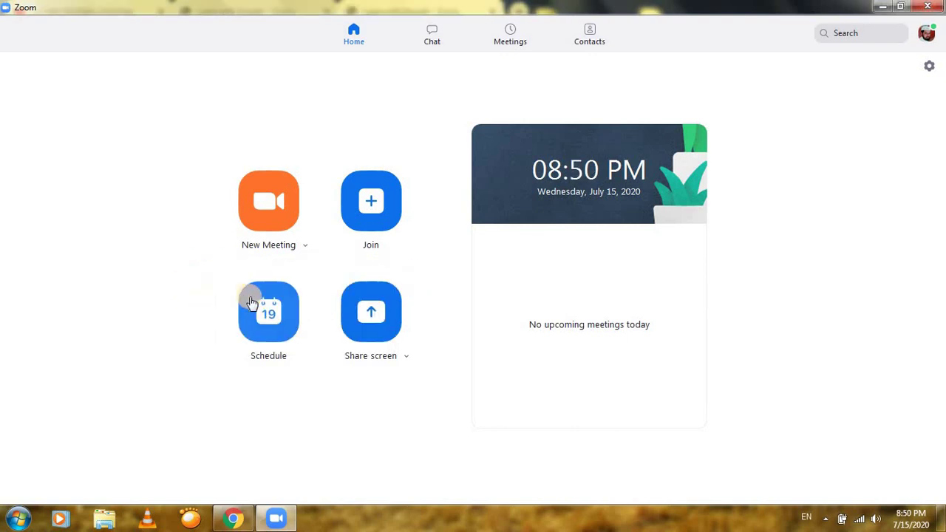
pyautogui.click(307, 252)
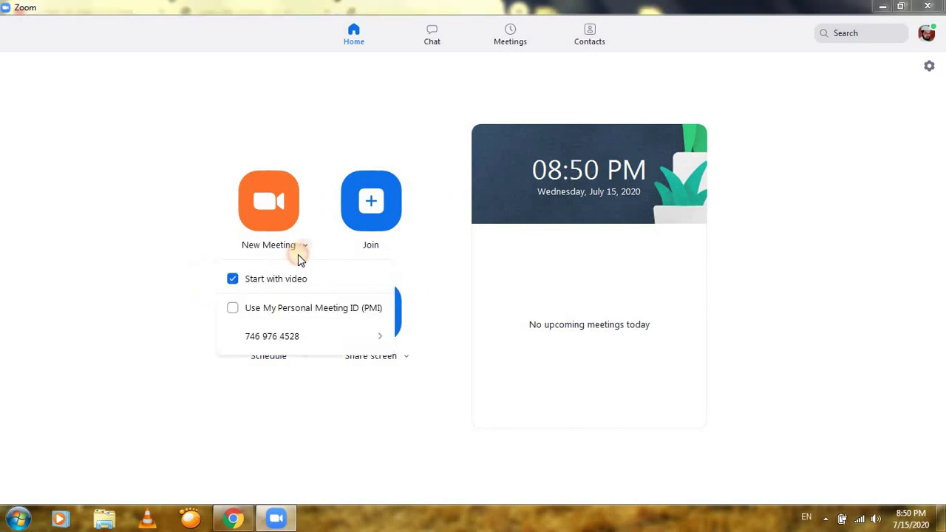
pyautogui.click(233, 281)
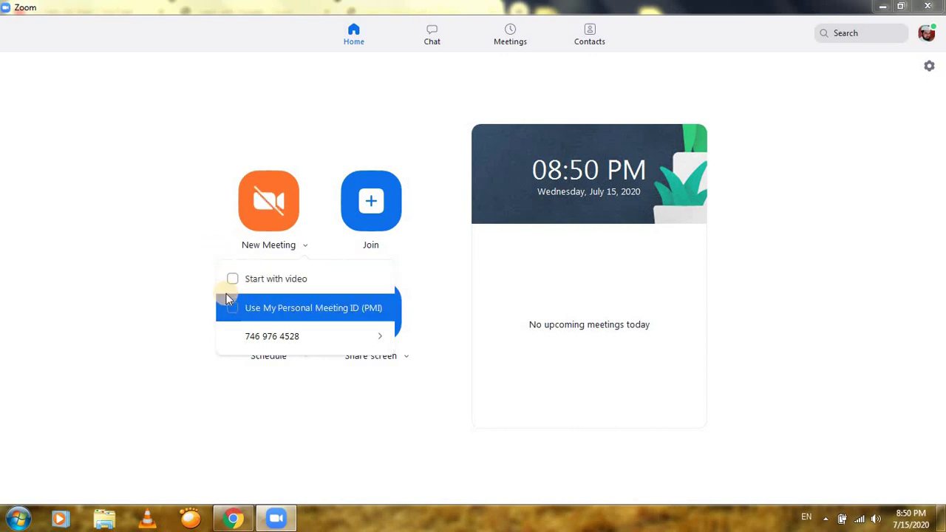
# Check 'Use My Personal Meeting ID (PMI)' in the New Meeting dropdown
pyautogui.moveTo(200, 164); pyautogui.dragTo(310, 229)
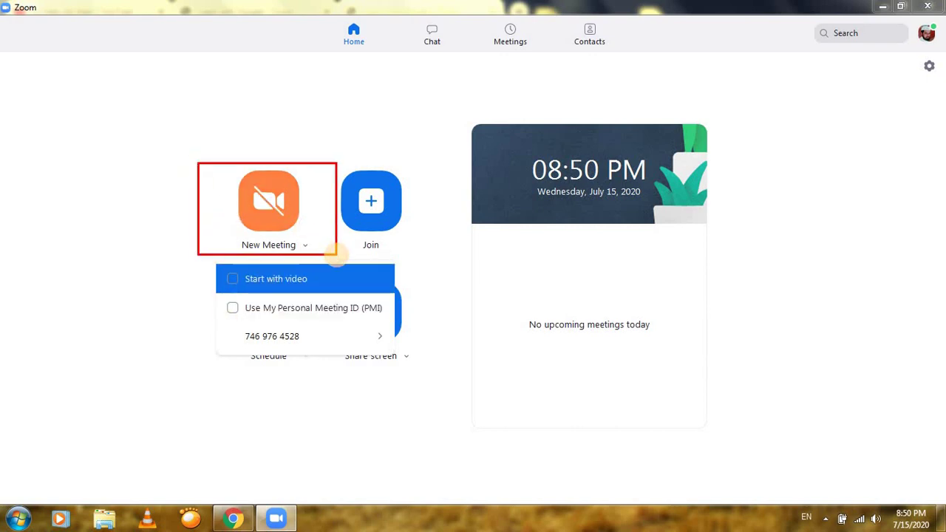
pyautogui.press('Escape')
pyautogui.click(306, 249)
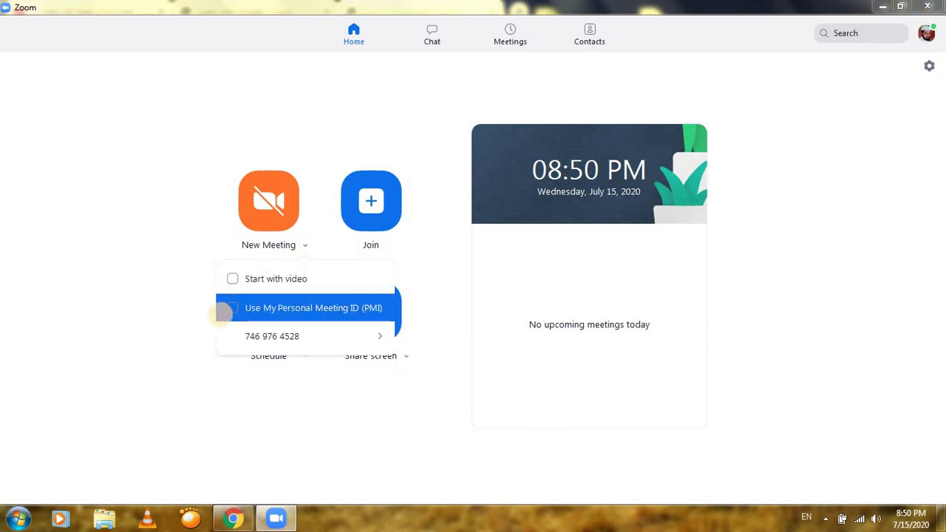
pyautogui.moveTo(207, 297); pyautogui.dragTo(389, 318)
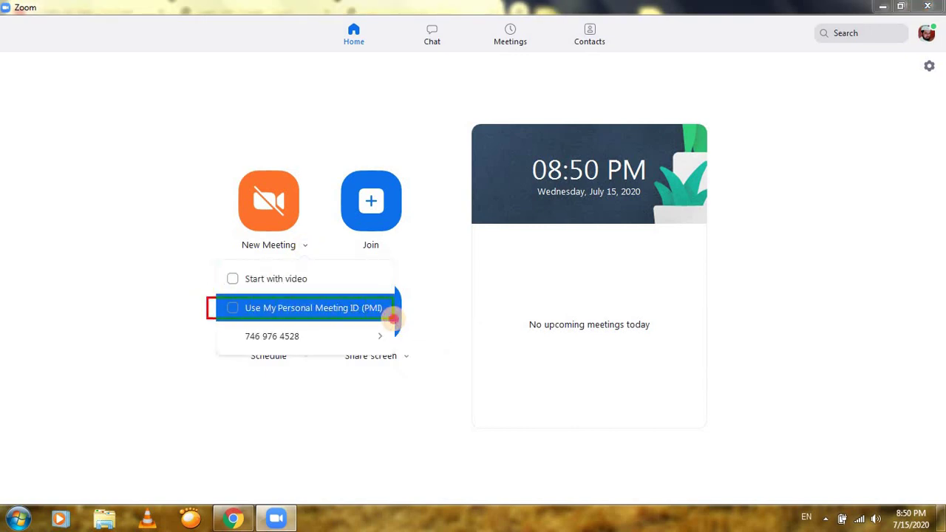
pyautogui.press('Escape')
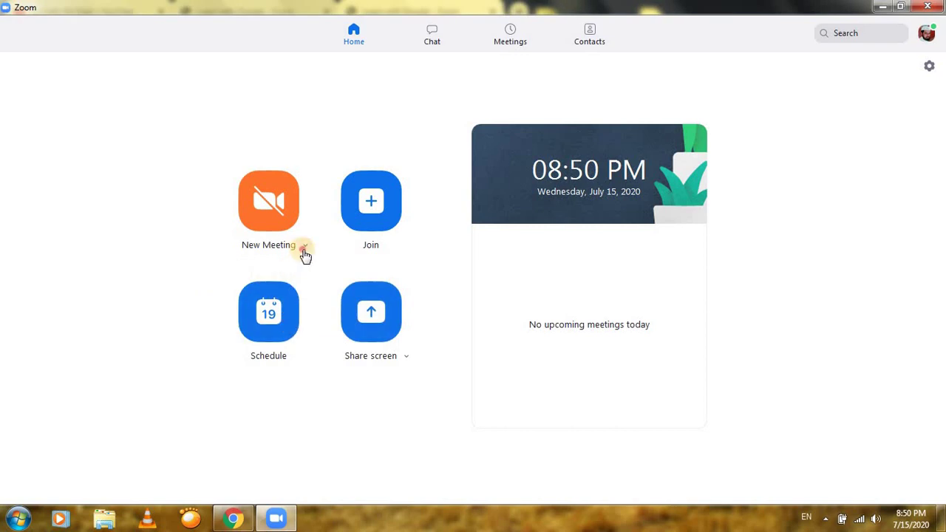
pyautogui.click(303, 252)
pyautogui.click(233, 309)
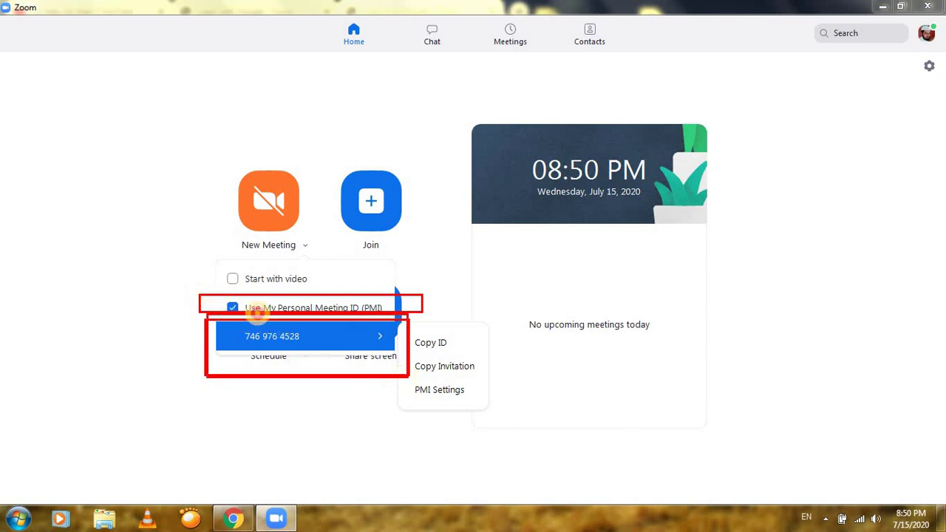
pyautogui.click(328, 354)
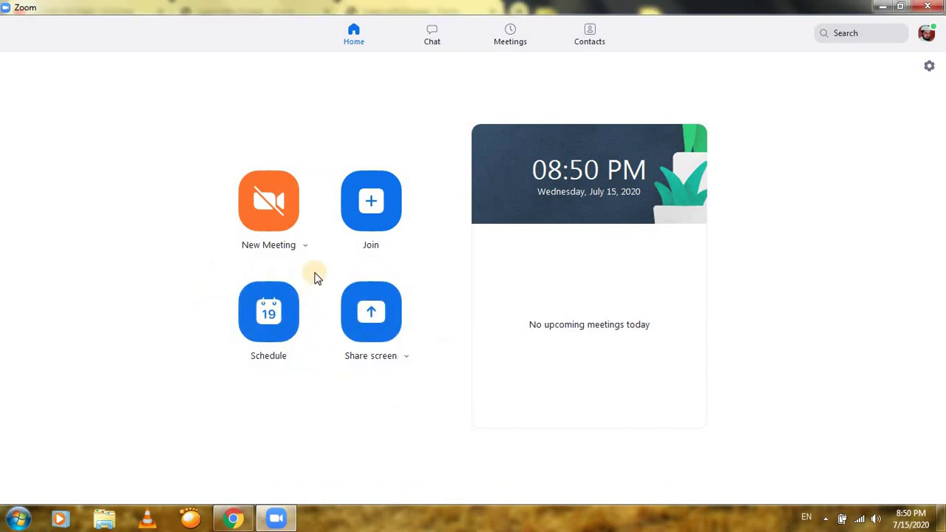
pyautogui.click(307, 250)
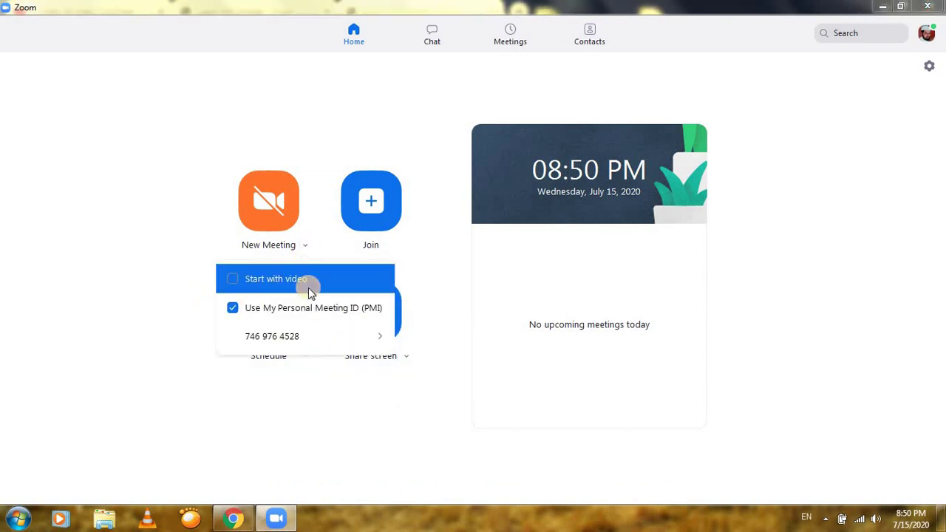
pyautogui.moveTo(314, 334)
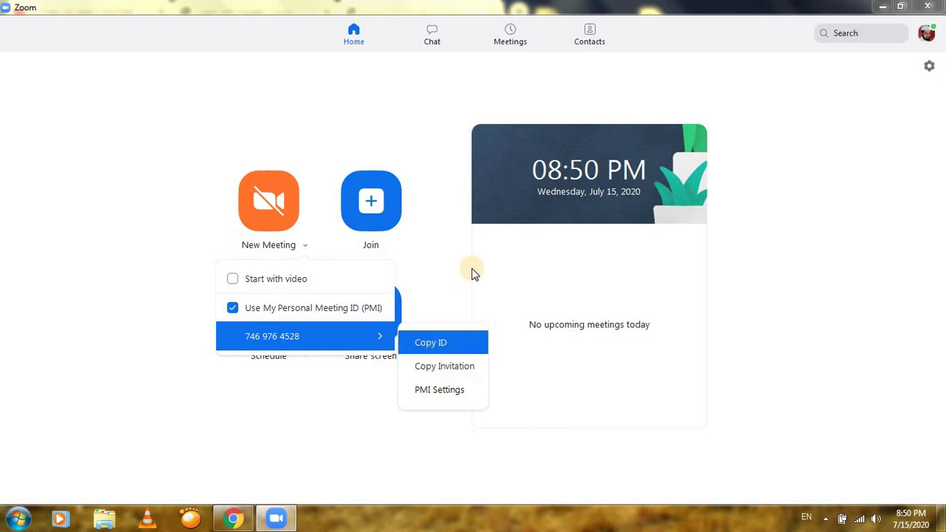
pyautogui.click(507, 266)
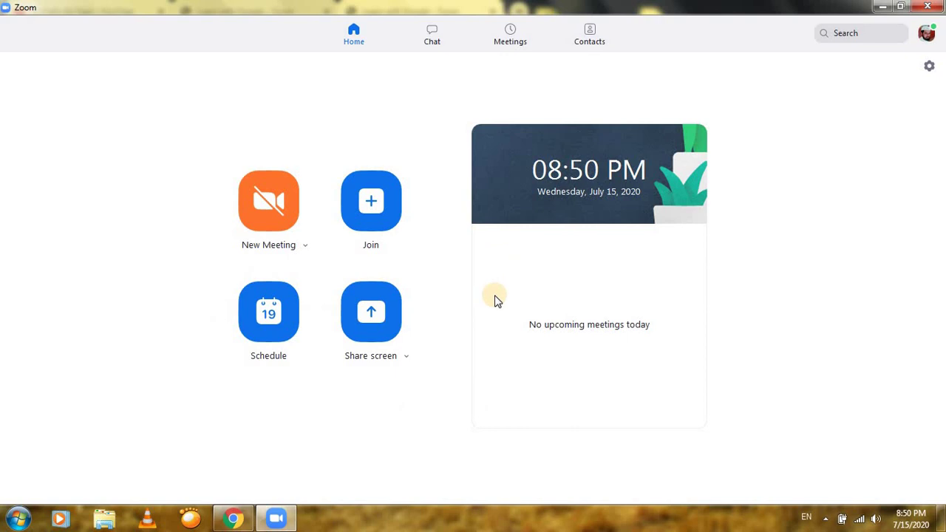
# Open the Join Meeting dialog and enter a meeting ID
pyautogui.click(366, 204)
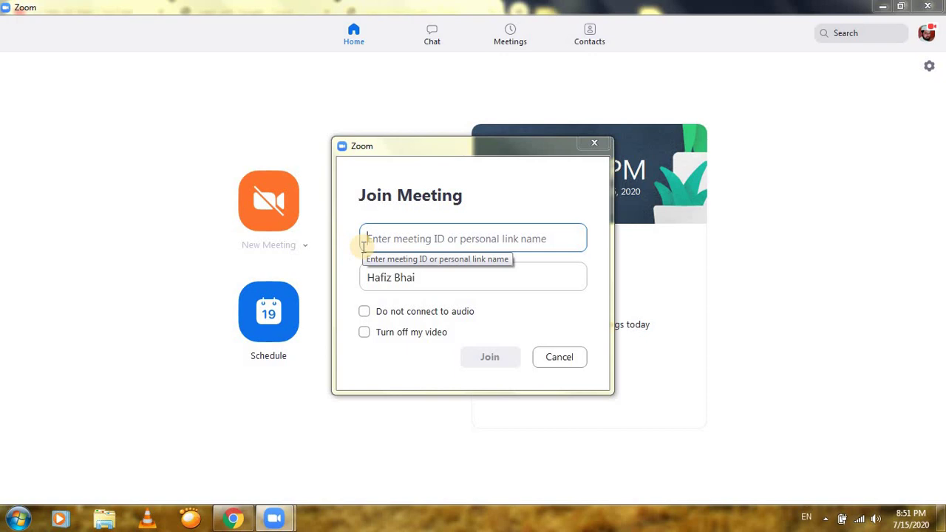
pyautogui.moveTo(346, 179)
pyautogui.mouseDown()
pyautogui.moveTo(532, 339)
pyautogui.moveTo(634, 370)
pyautogui.moveTo(614, 356)
pyautogui.mouseUp()
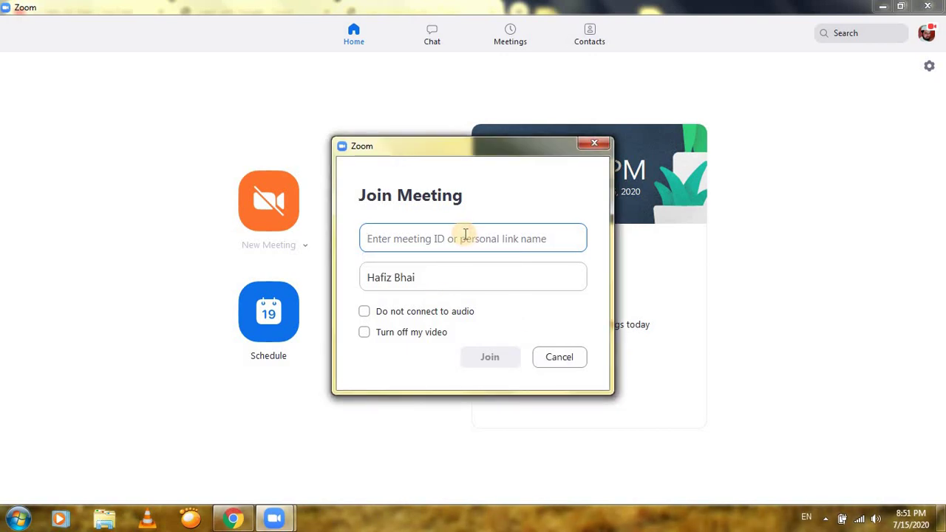
pyautogui.write('656 3212 3185')
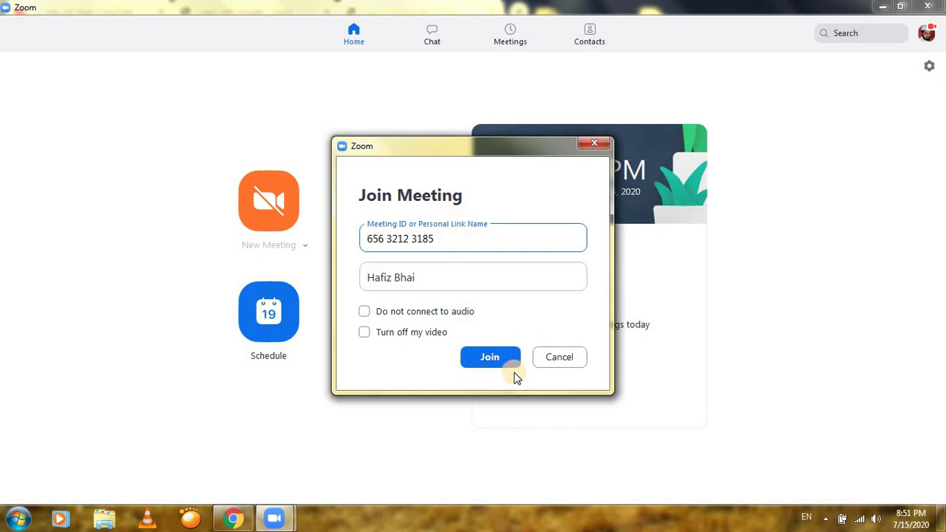
pyautogui.click(490, 361)
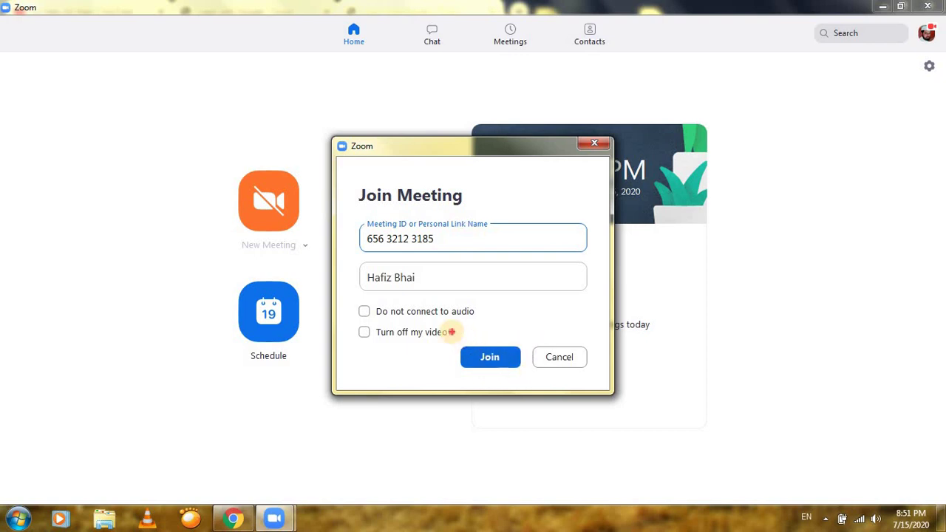
# Select the entered meeting ID, then close the Join Meeting dialog without joining
pyautogui.moveTo(451, 331)
pyautogui.mouseDown()
pyautogui.moveTo(534, 389)
pyautogui.moveTo(443, 336)
pyautogui.moveTo(545, 399)
pyautogui.moveTo(427, 336)
pyautogui.moveTo(562, 414)
pyautogui.mouseUp()
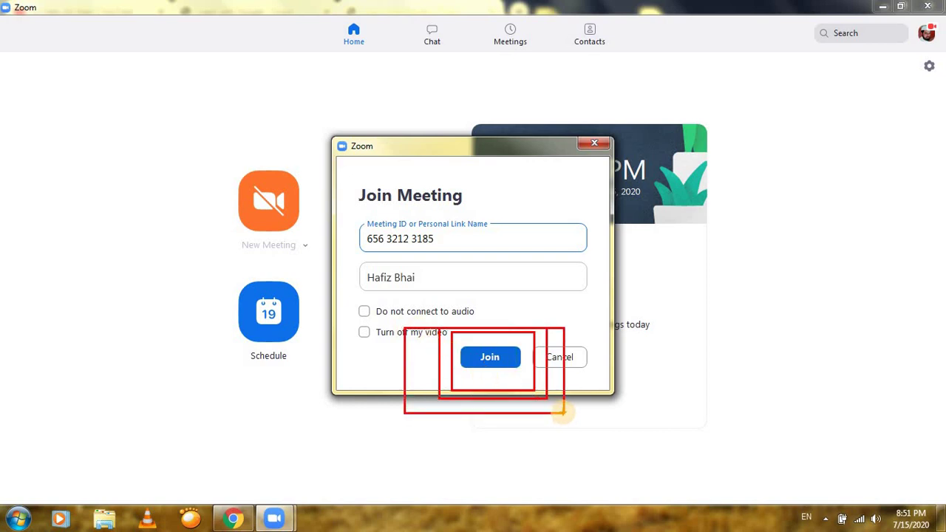
pyautogui.press('Escape')
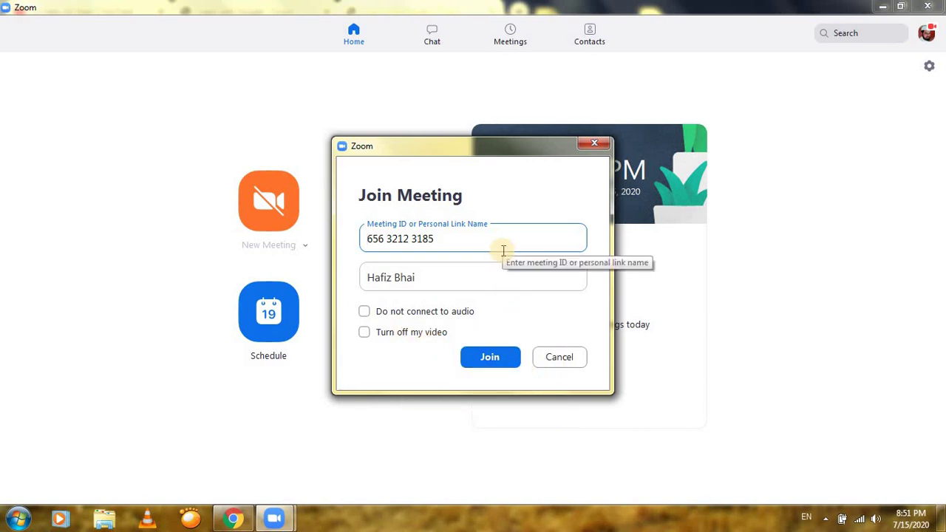
pyautogui.hotkey('ctrl', 'a')
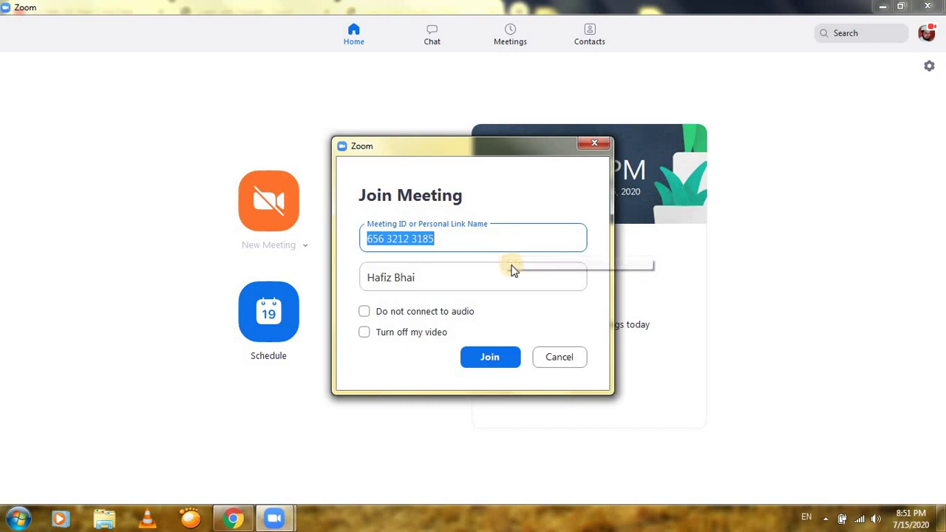
pyautogui.click(591, 144)
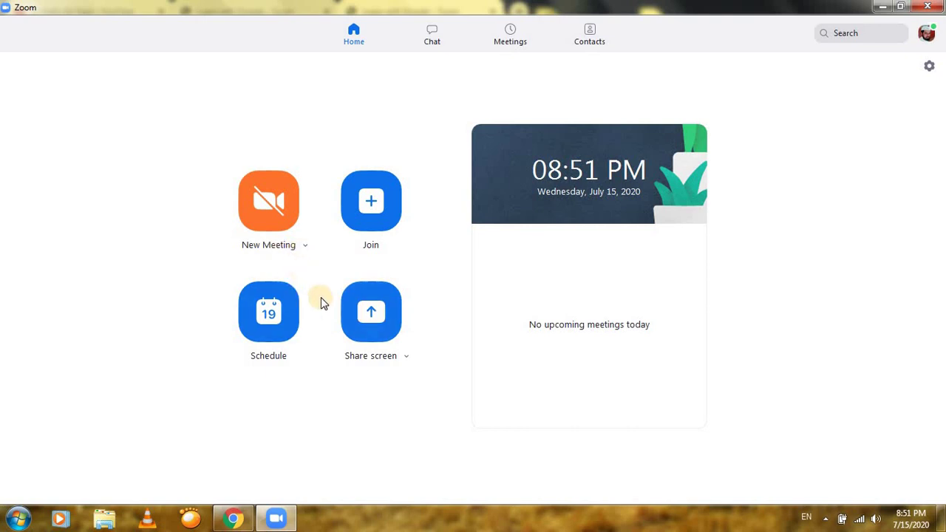
# Start a new instant meeting with computer audio set to join automatically
pyautogui.click(270, 205)
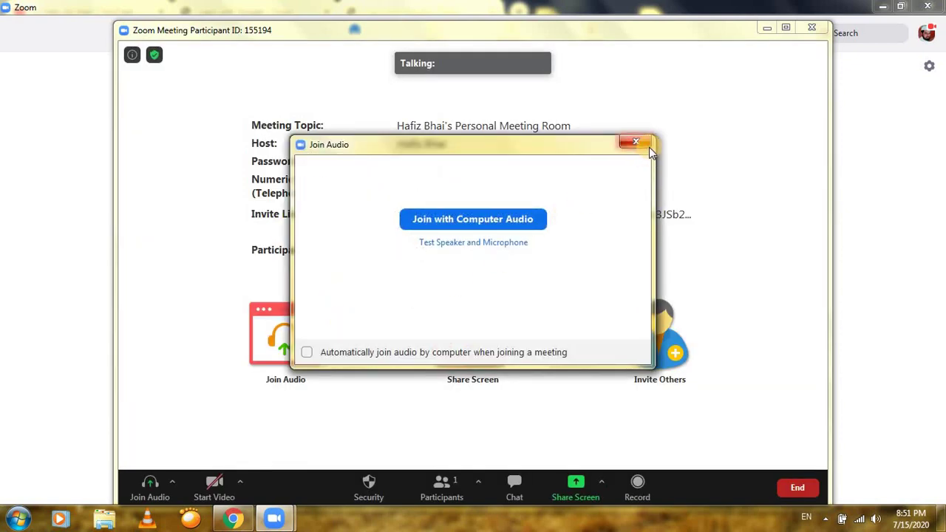
pyautogui.click(428, 353)
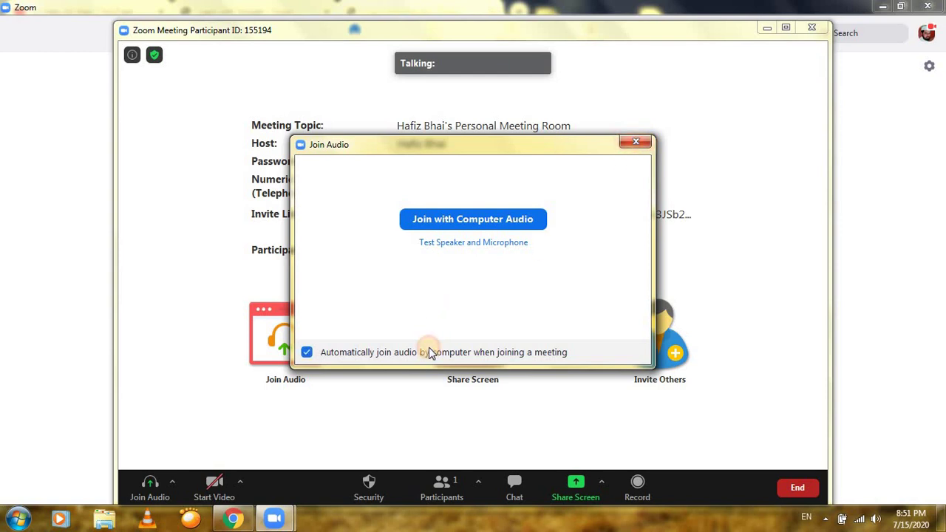
pyautogui.click(519, 219)
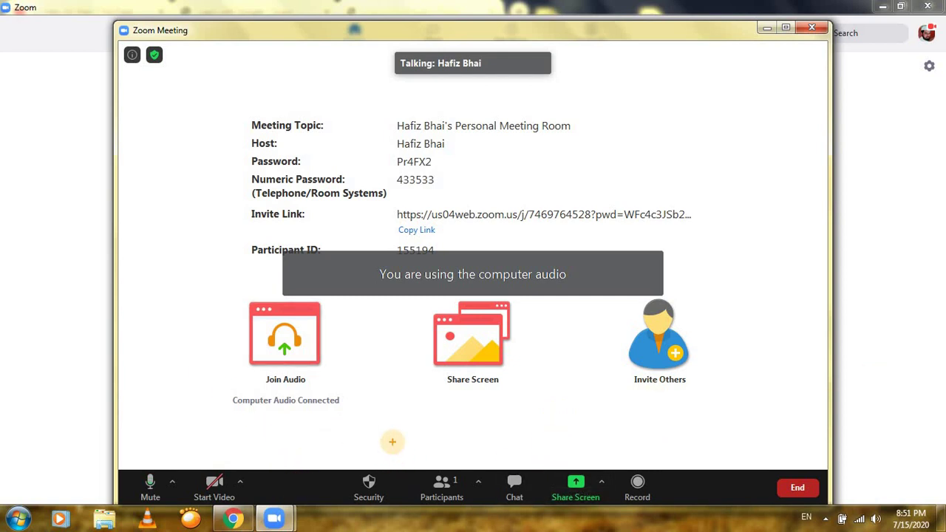
# Show the participant list, then end the meeting for all participants
pyautogui.click(446, 484)
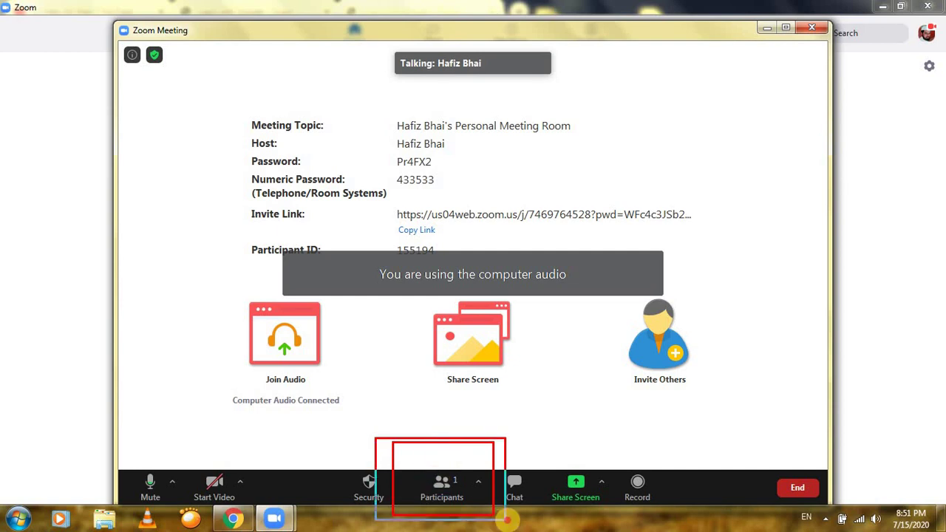
pyautogui.click(441, 487)
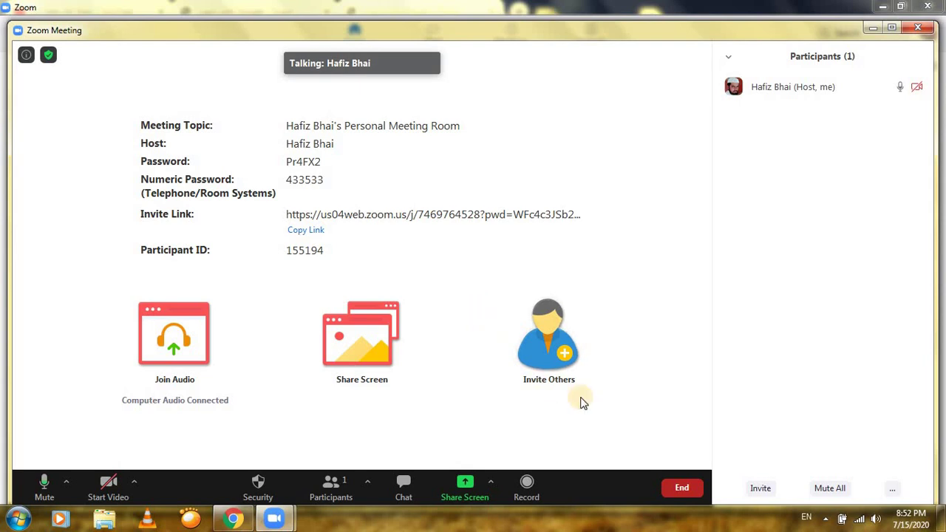
pyautogui.click(676, 490)
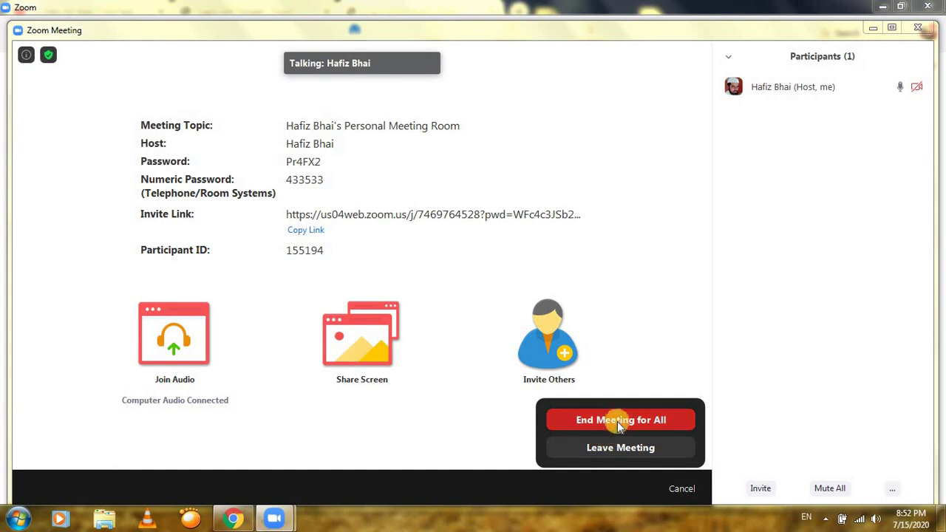
pyautogui.click(616, 421)
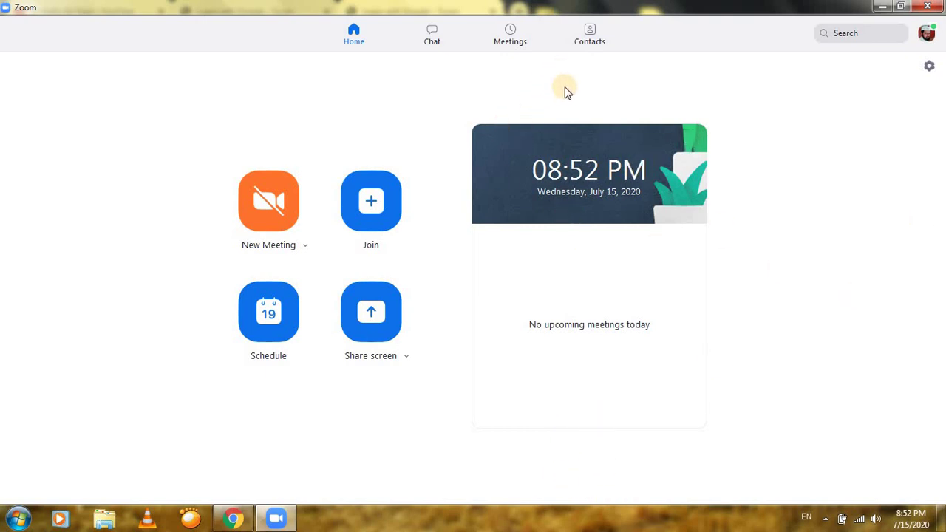
# On the Contacts page, open Add a Contact from the + menu beside Channels
pyautogui.moveTo(554, 19); pyautogui.dragTo(642, 62)
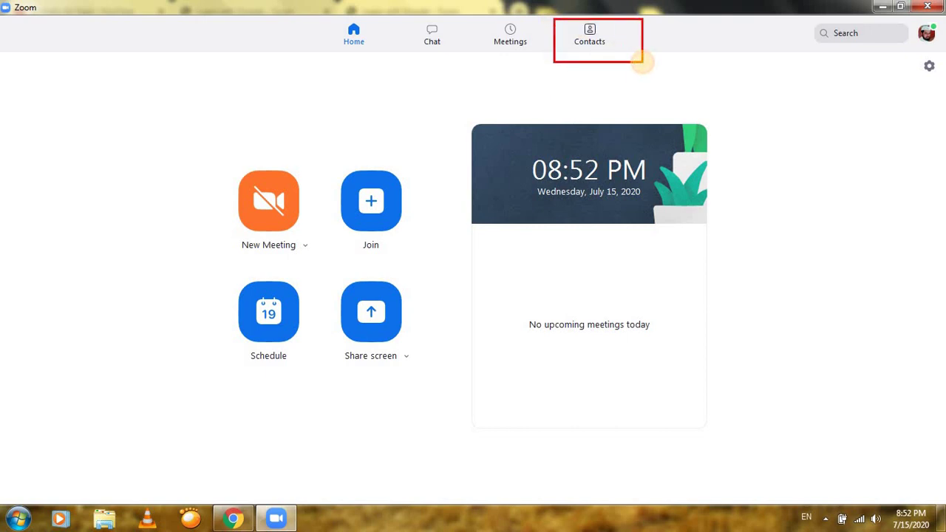
pyautogui.click(593, 42)
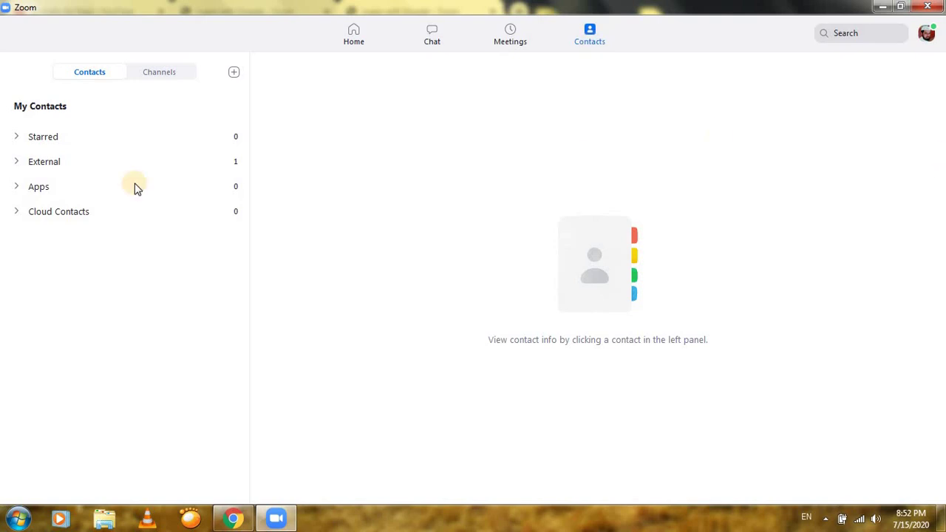
pyautogui.moveTo(2, 54)
pyautogui.mouseDown()
pyautogui.moveTo(175, 232)
pyautogui.moveTo(215, 289)
pyautogui.moveTo(237, 281)
pyautogui.moveTo(215, 288)
pyautogui.mouseUp()
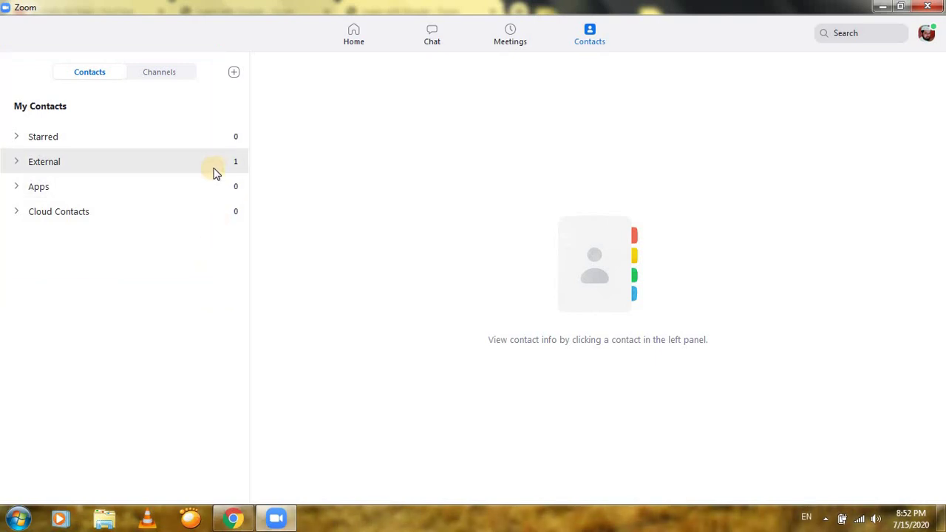
pyautogui.click(232, 72)
pyautogui.moveTo(212, 62); pyautogui.dragTo(258, 89)
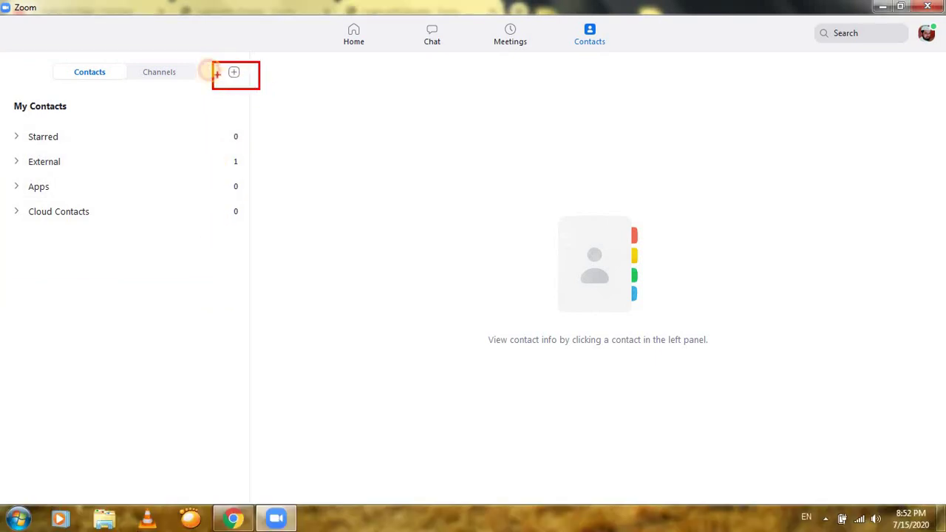
pyautogui.moveTo(203, 59); pyautogui.dragTo(275, 99)
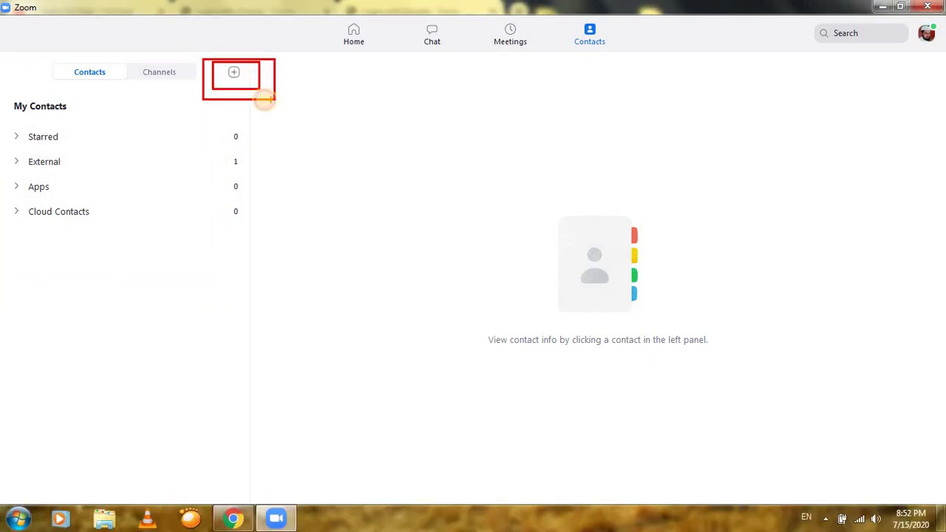
pyautogui.click(233, 72)
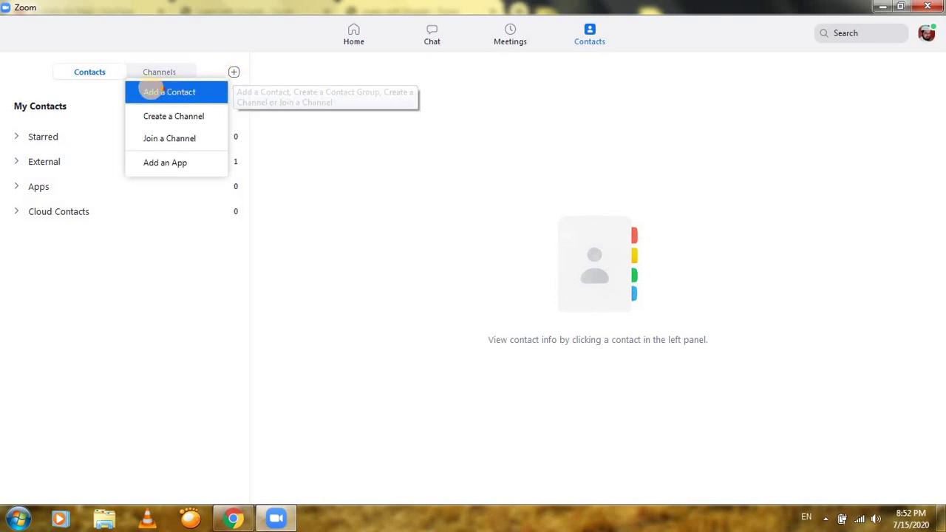
pyautogui.moveTo(115, 74); pyautogui.dragTo(215, 175)
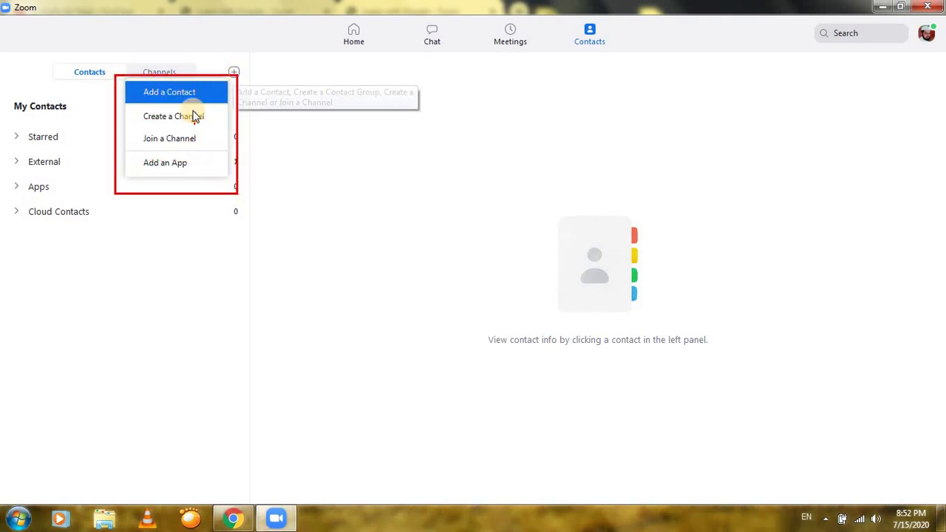
pyautogui.click(230, 73)
pyautogui.click(232, 72)
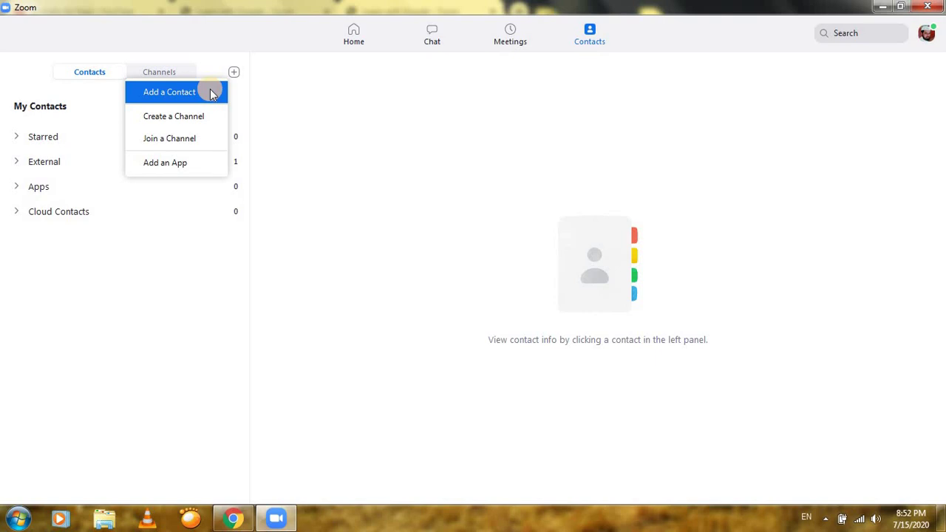
pyautogui.click(210, 91)
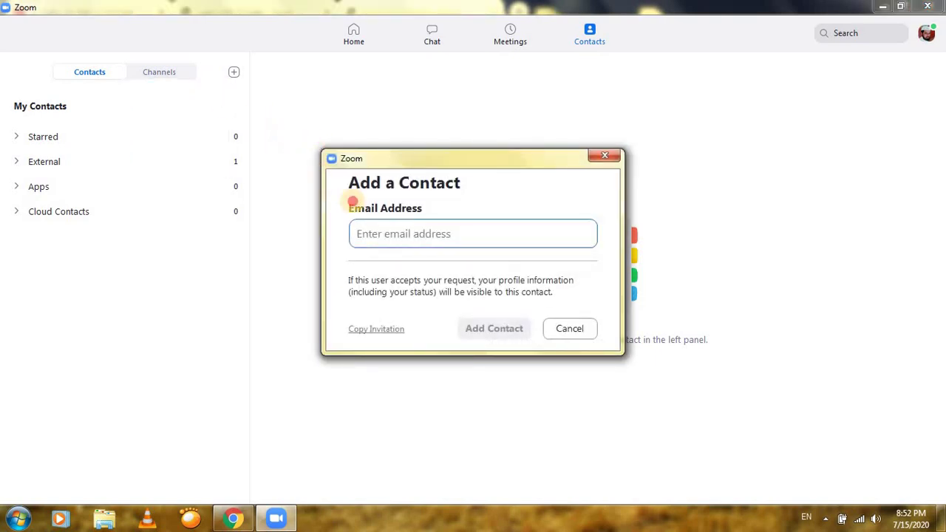
# Enter the new contact's e-mail address and send the contact invitation
pyautogui.moveTo(320, 171); pyautogui.dragTo(629, 346)
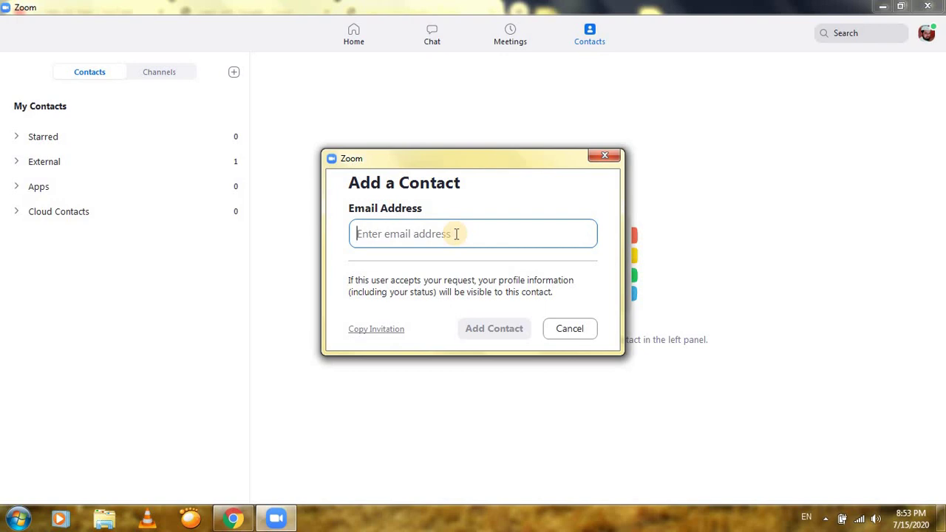
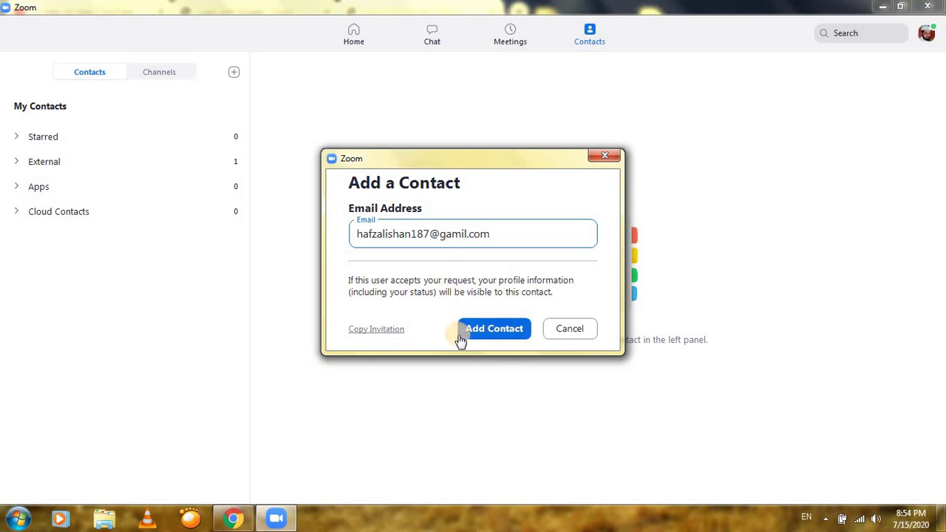
pyautogui.moveTo(430, 319); pyautogui.dragTo(545, 360)
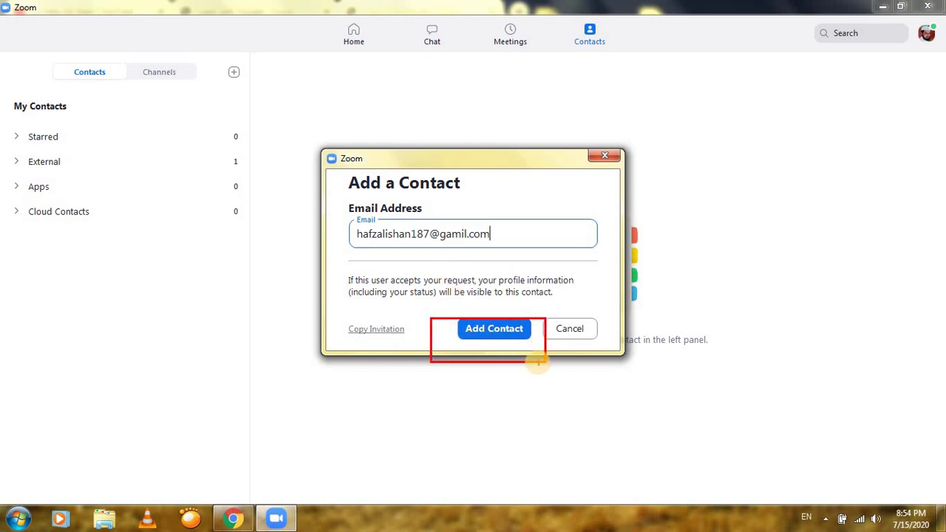
pyautogui.click(507, 331)
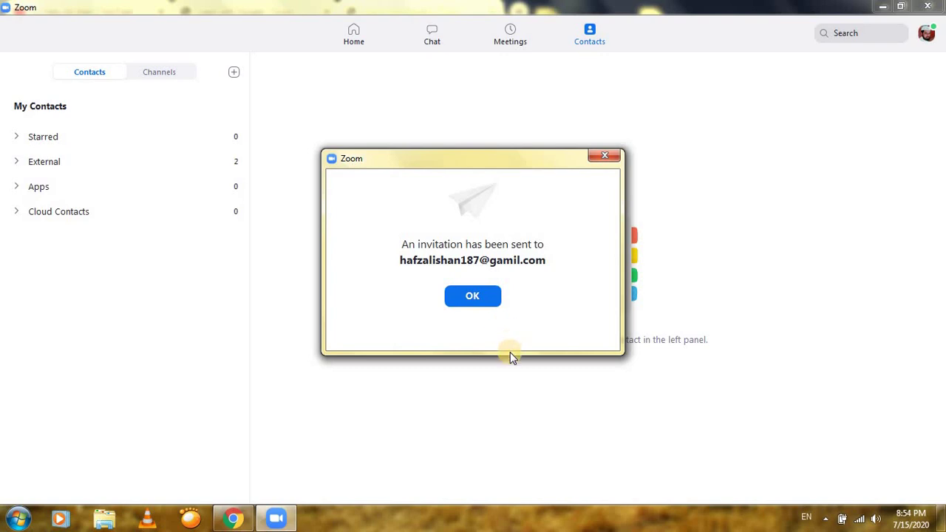
pyautogui.moveTo(374, 197); pyautogui.dragTo(680, 343)
# Dismiss the invitation-sent confirmation and switch from Chrome back to the Zoom desktop app
pyautogui.click(481, 303)
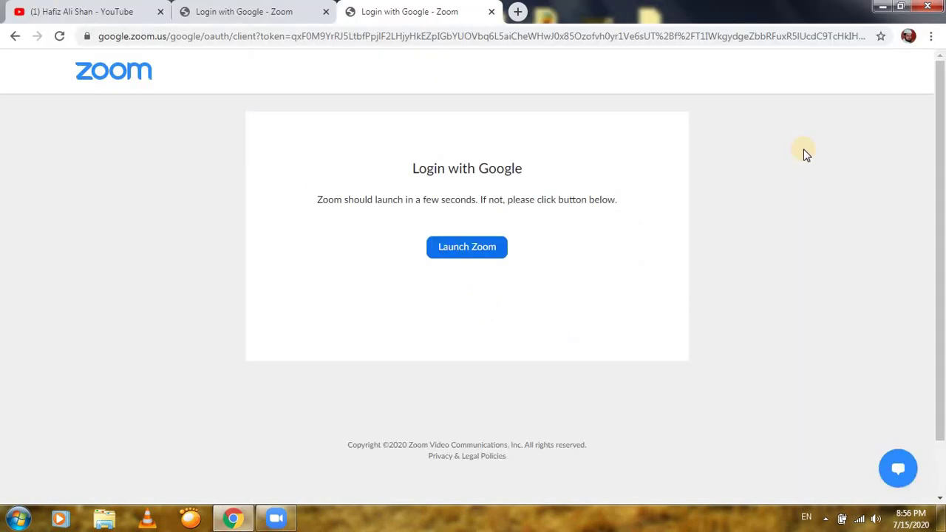
pyautogui.click(277, 519)
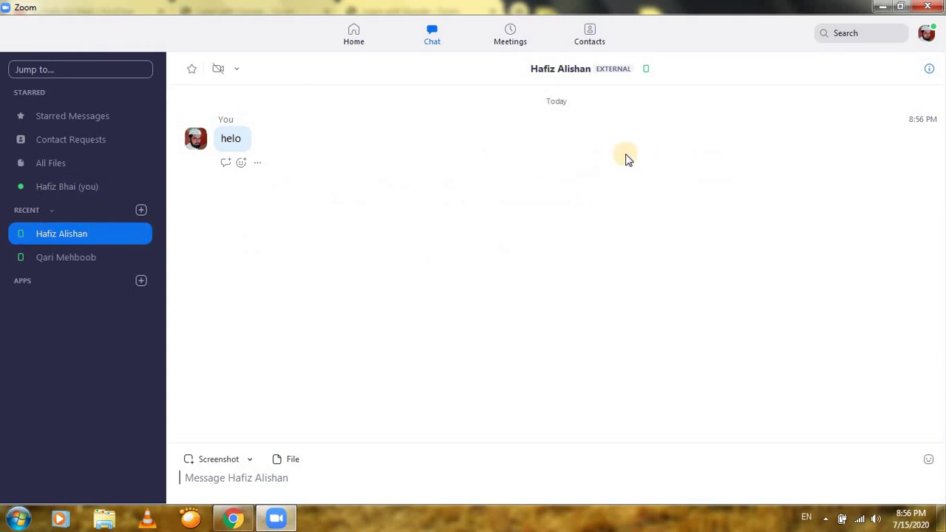
pyautogui.click(352, 41)
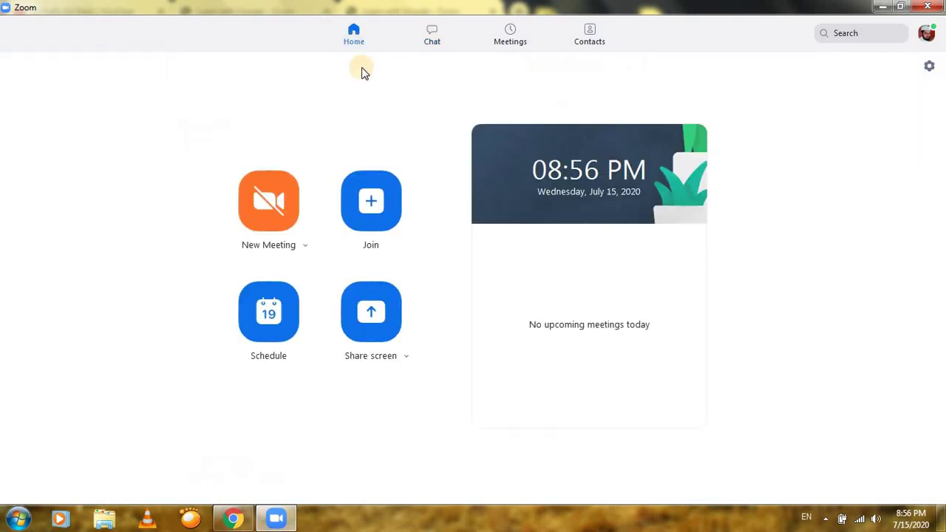
pyautogui.click(431, 37)
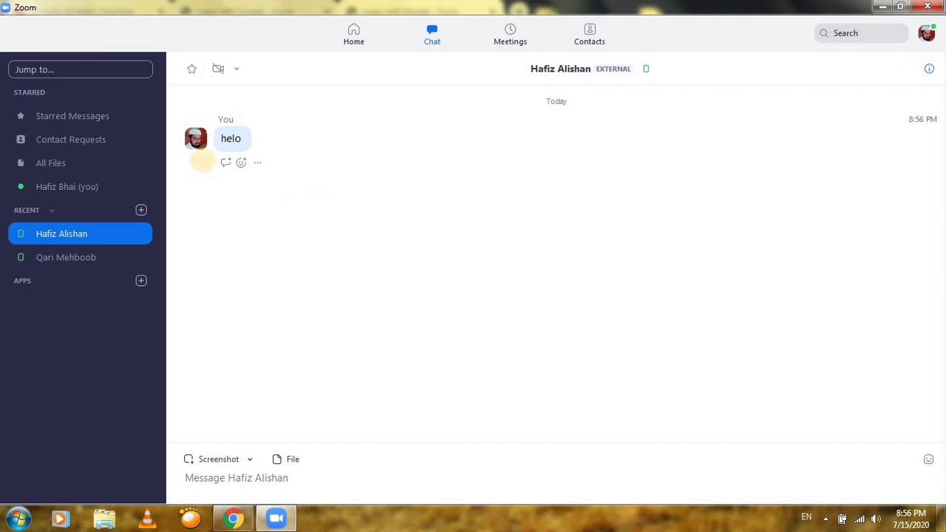
pyautogui.moveTo(171, 106); pyautogui.dragTo(299, 179)
pyautogui.moveTo(172, 105); pyautogui.dragTo(342, 198)
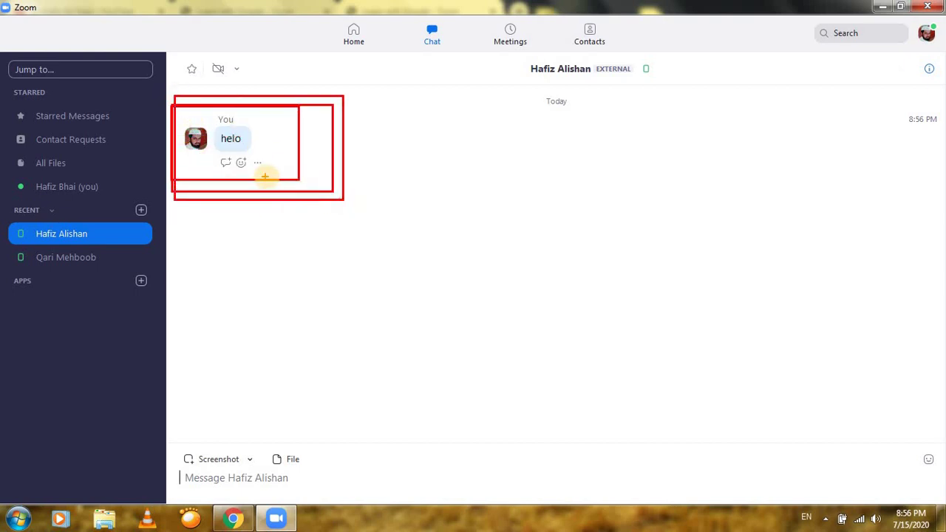
pyautogui.press('Escape')
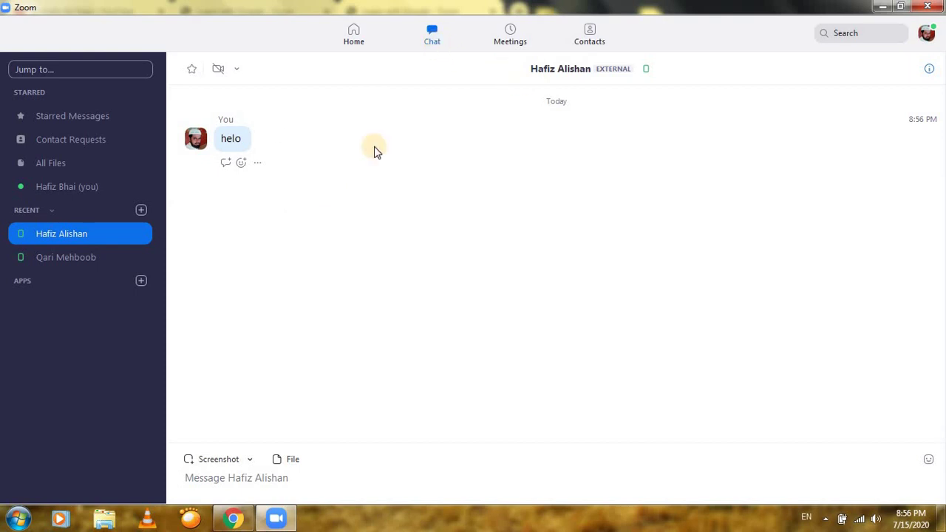
pyautogui.moveTo(4, 88)
pyautogui.mouseDown()
pyautogui.moveTo(148, 317)
pyautogui.moveTo(184, 422)
pyautogui.moveTo(167, 484)
pyautogui.mouseUp()
pyautogui.moveTo(2, 68)
pyautogui.mouseDown()
pyautogui.moveTo(95, 305)
pyautogui.moveTo(133, 448)
pyautogui.moveTo(157, 482)
pyautogui.mouseUp()
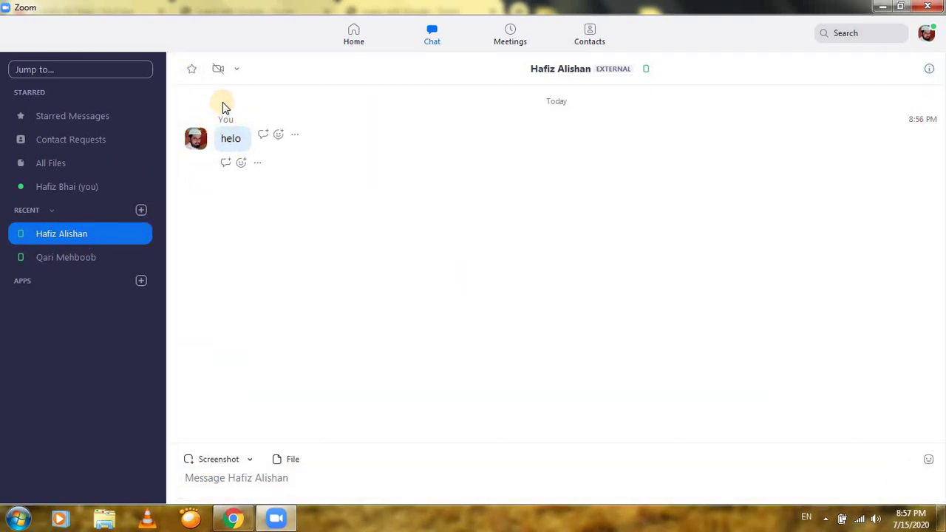
# Review the chat's meeting options, then start a meeting without video with the contact
pyautogui.click(237, 74)
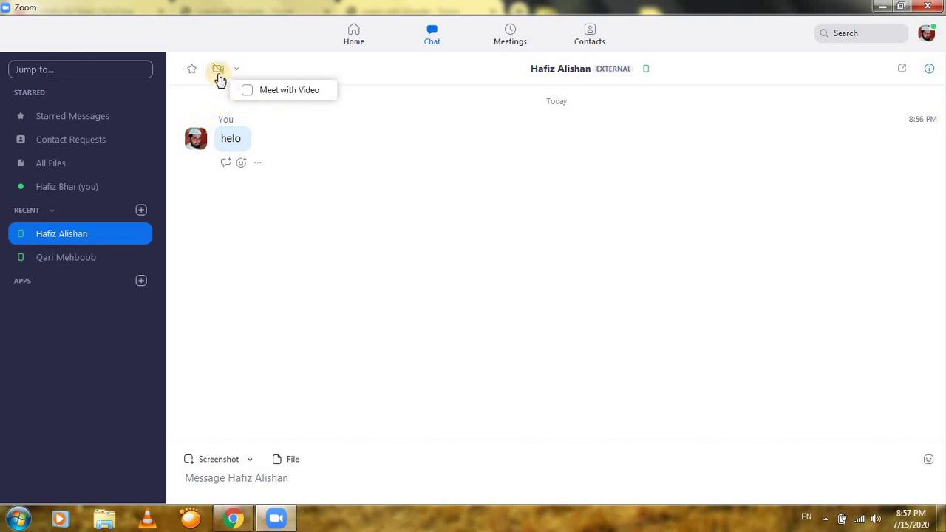
pyautogui.moveTo(203, 52); pyautogui.dragTo(340, 121)
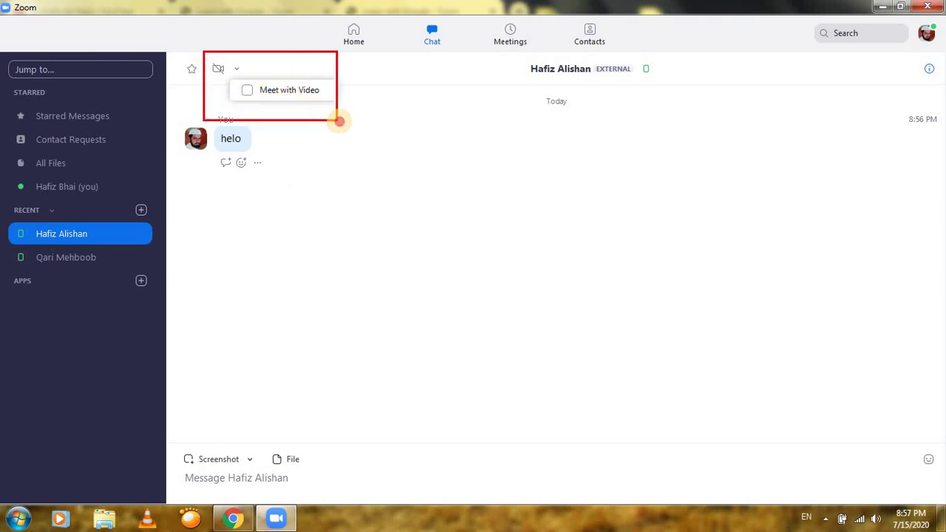
pyautogui.click(362, 165)
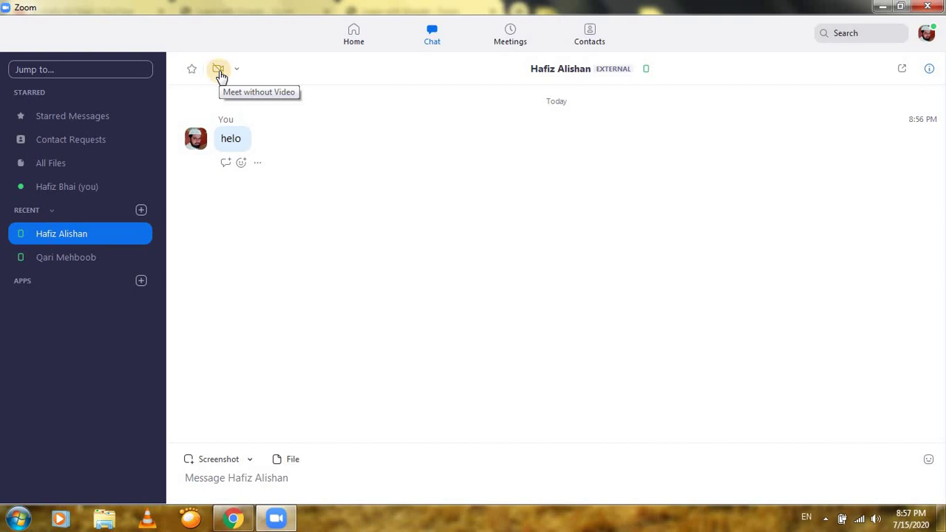
pyautogui.moveTo(206, 57); pyautogui.dragTo(241, 96)
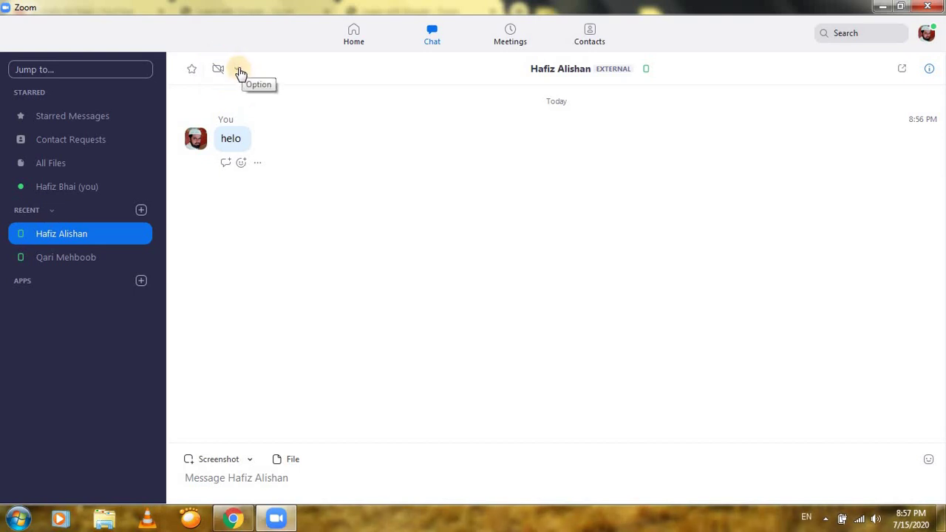
pyautogui.click(239, 70)
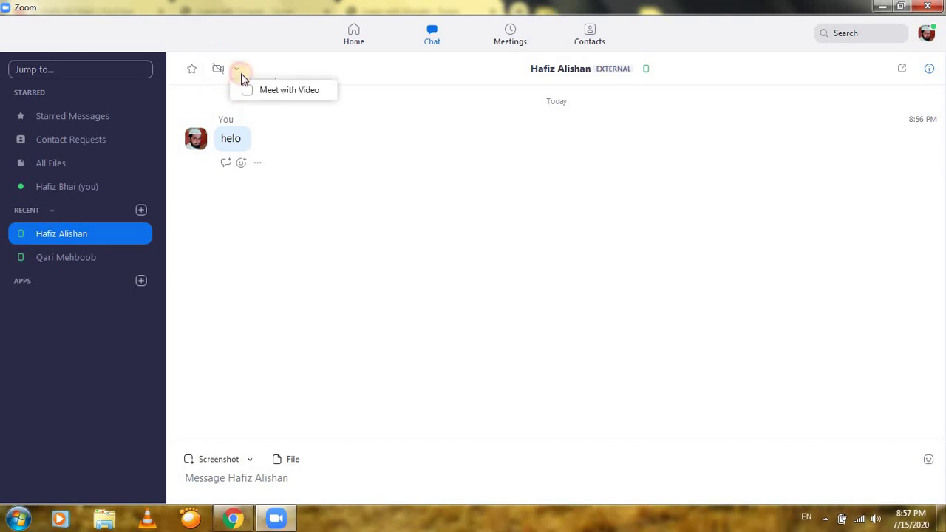
pyautogui.click(259, 116)
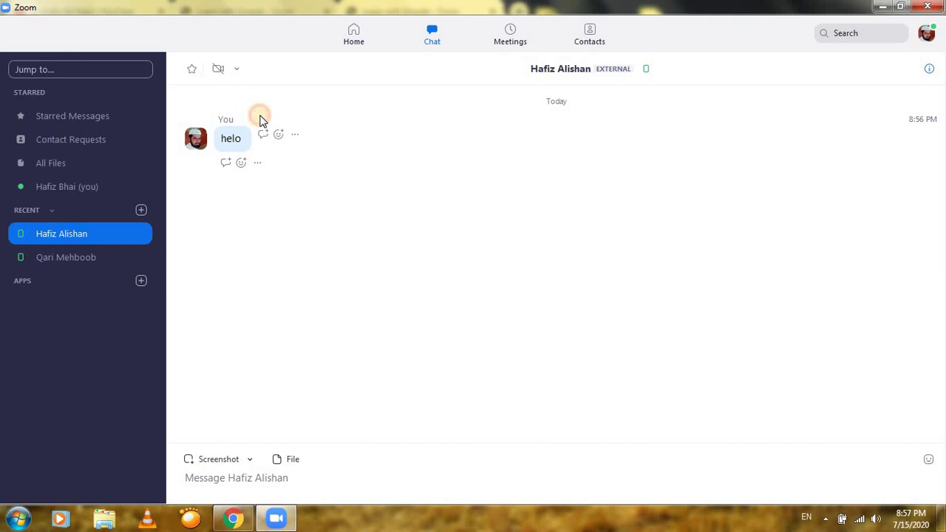
pyautogui.click(218, 70)
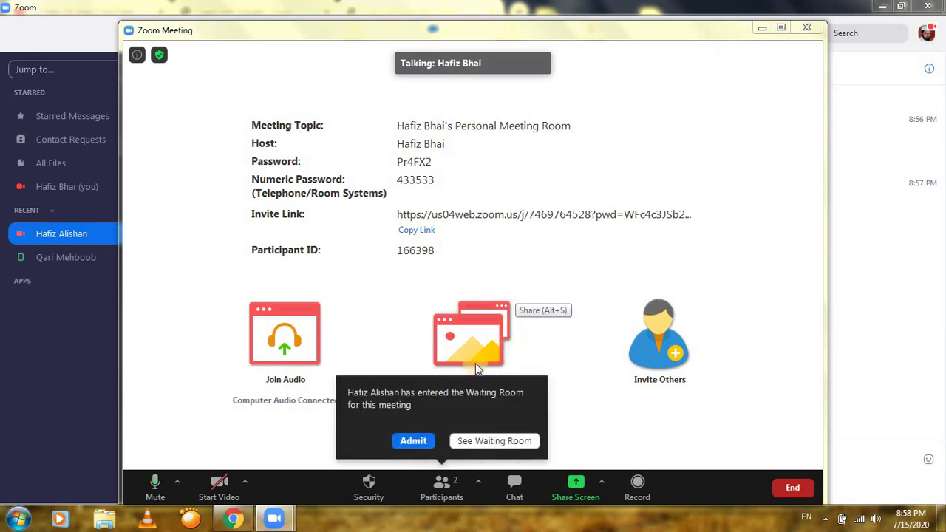
# Admit the contact from the Waiting Room and maximize the meeting window
pyautogui.moveTo(326, 372)
pyautogui.mouseDown()
pyautogui.moveTo(488, 452)
pyautogui.moveTo(550, 458)
pyautogui.mouseUp()
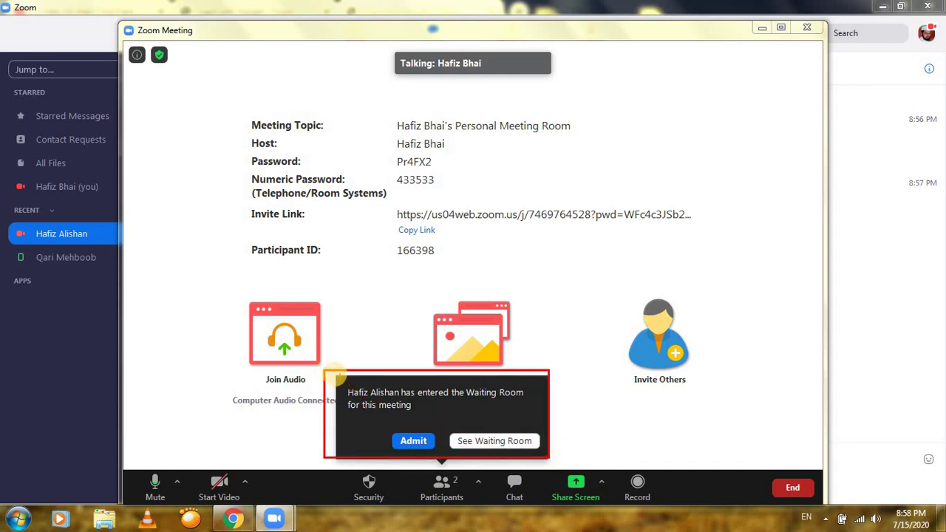
pyautogui.moveTo(325, 367)
pyautogui.mouseDown()
pyautogui.moveTo(415, 438)
pyautogui.moveTo(565, 458)
pyautogui.mouseUp()
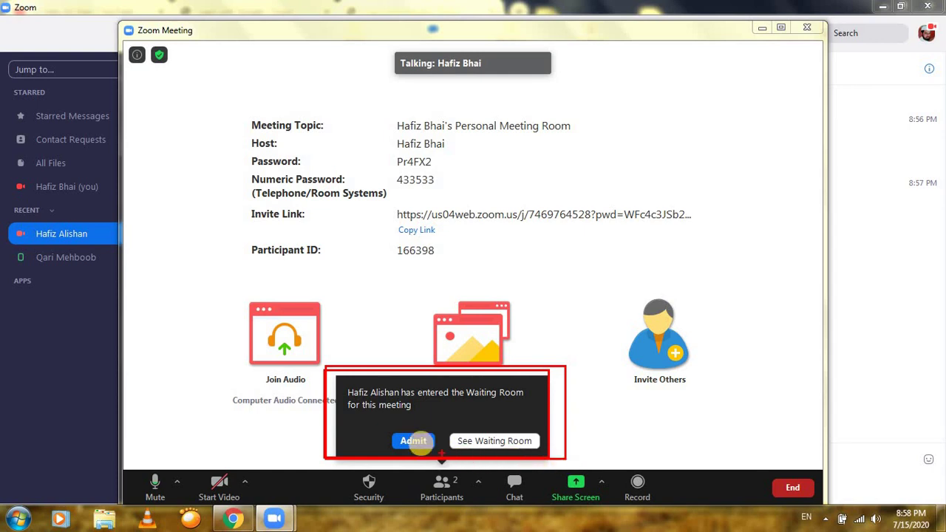
pyautogui.moveTo(362, 428); pyautogui.dragTo(448, 464)
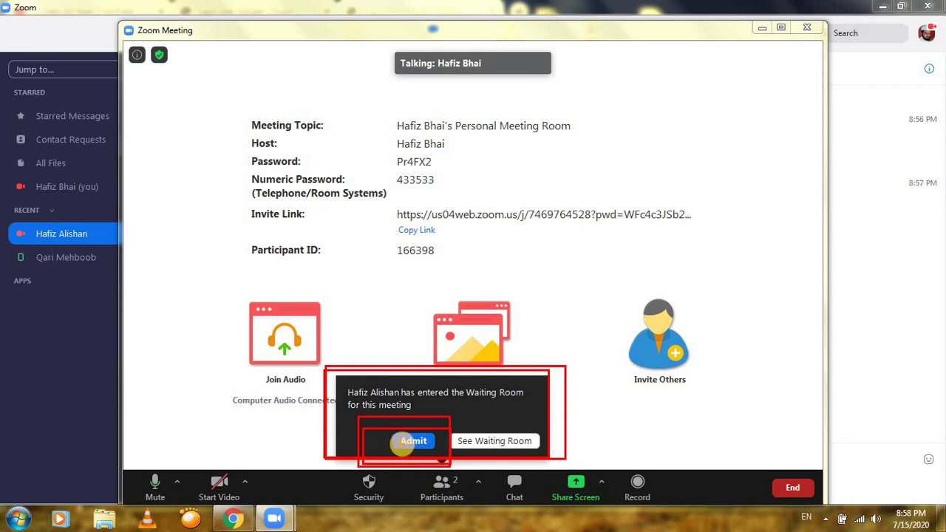
pyautogui.moveTo(357, 414); pyautogui.dragTo(435, 460)
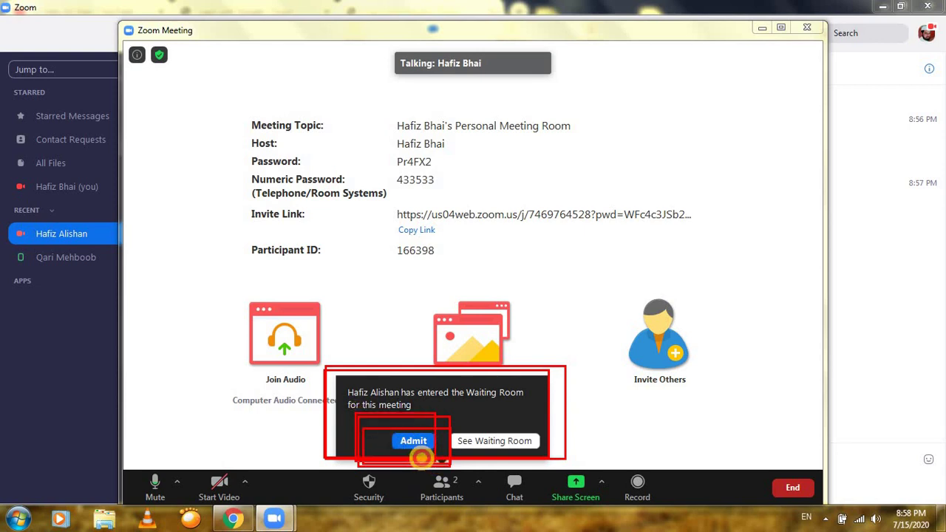
pyautogui.press('Escape')
pyautogui.click(411, 441)
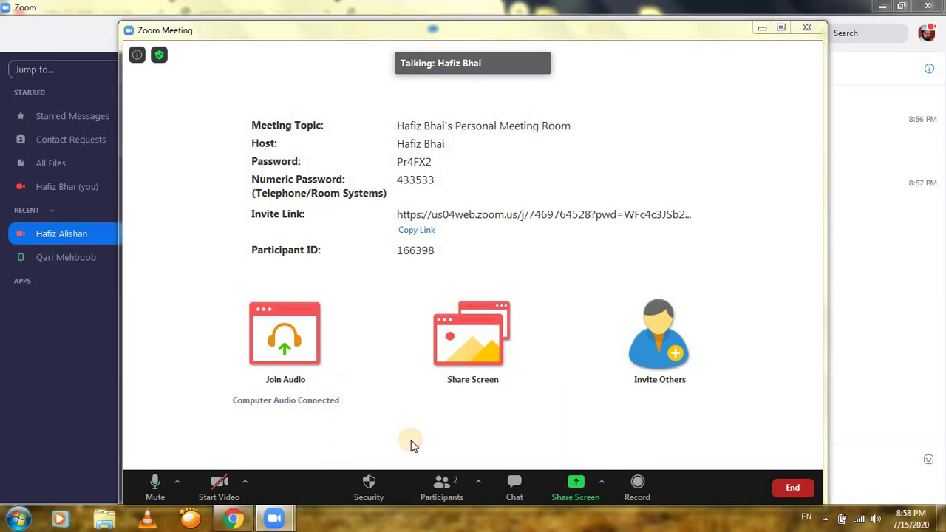
pyautogui.click(783, 33)
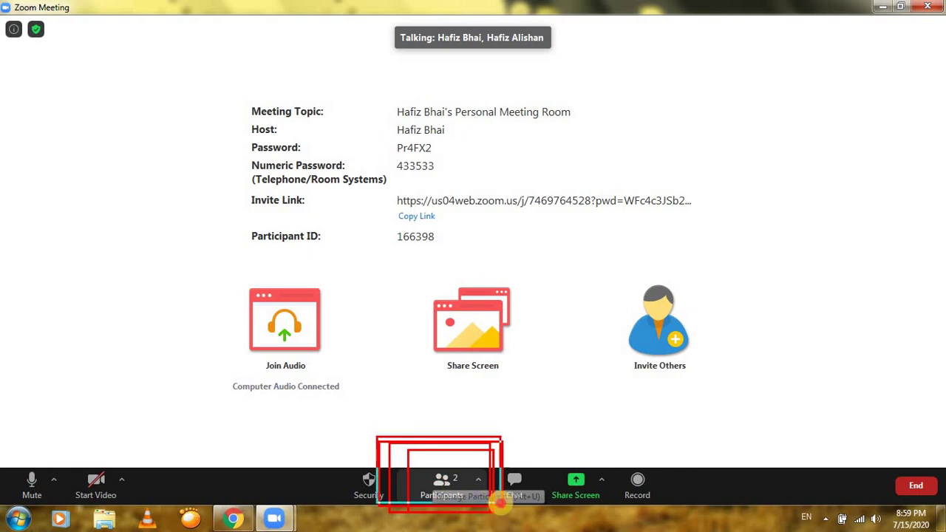
# Show the participant list with both attendees, then bring up the share chooser
pyautogui.click(443, 484)
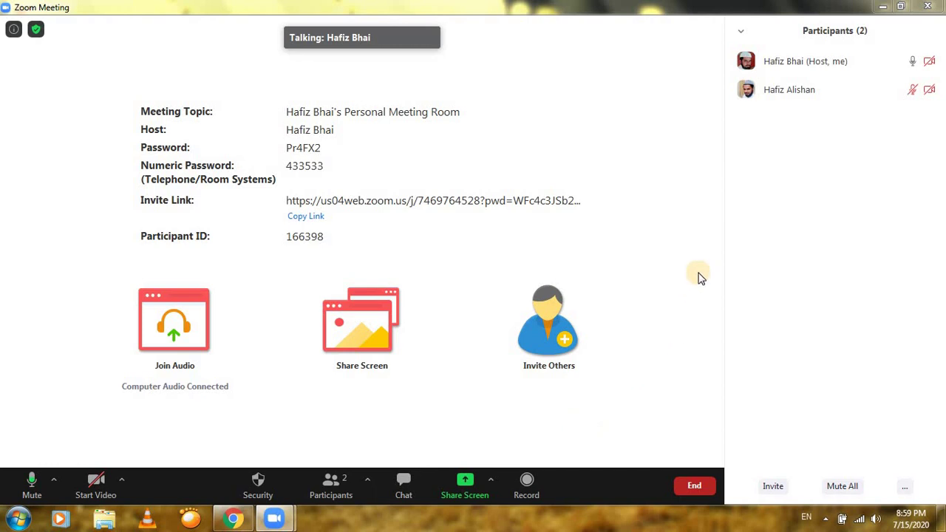
pyautogui.moveTo(719, 46); pyautogui.dragTo(873, 57)
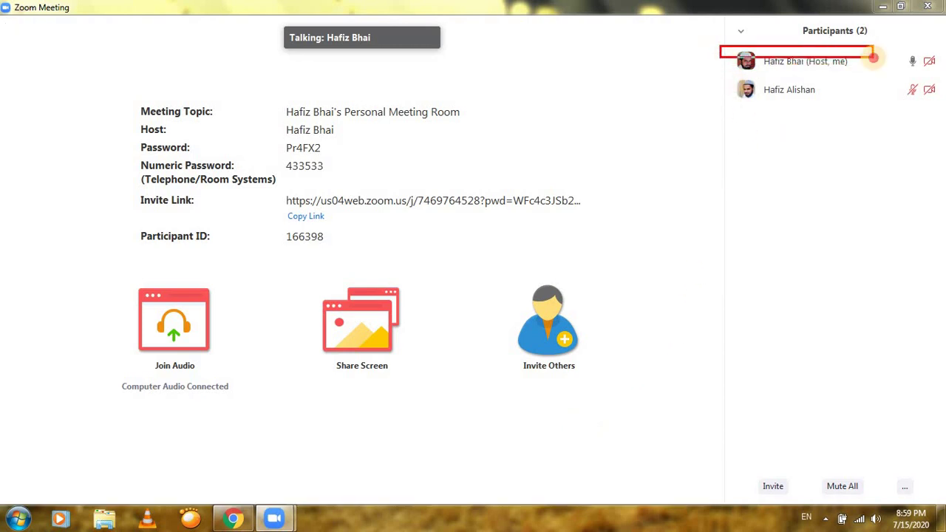
pyautogui.moveTo(722, 72)
pyautogui.mouseDown()
pyautogui.moveTo(755, 101)
pyautogui.moveTo(851, 118)
pyautogui.mouseUp()
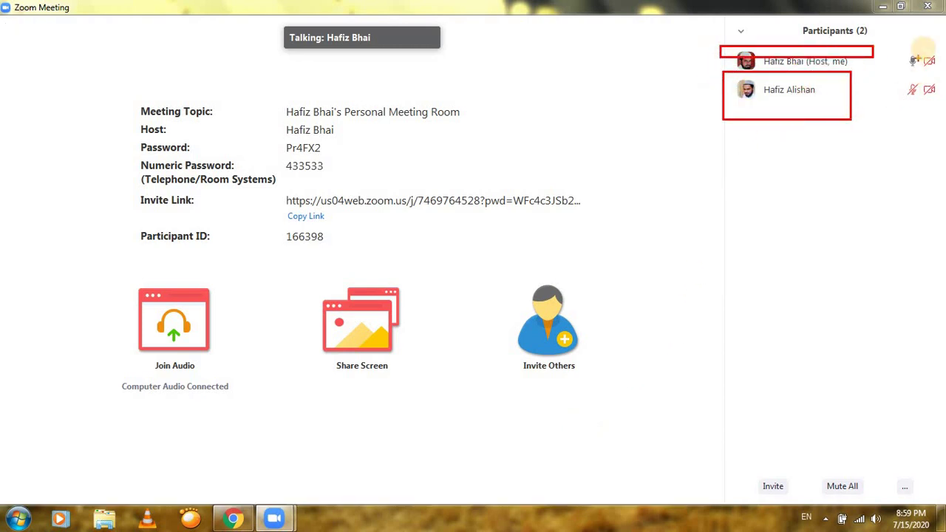
pyautogui.moveTo(919, 49); pyautogui.dragTo(945, 107)
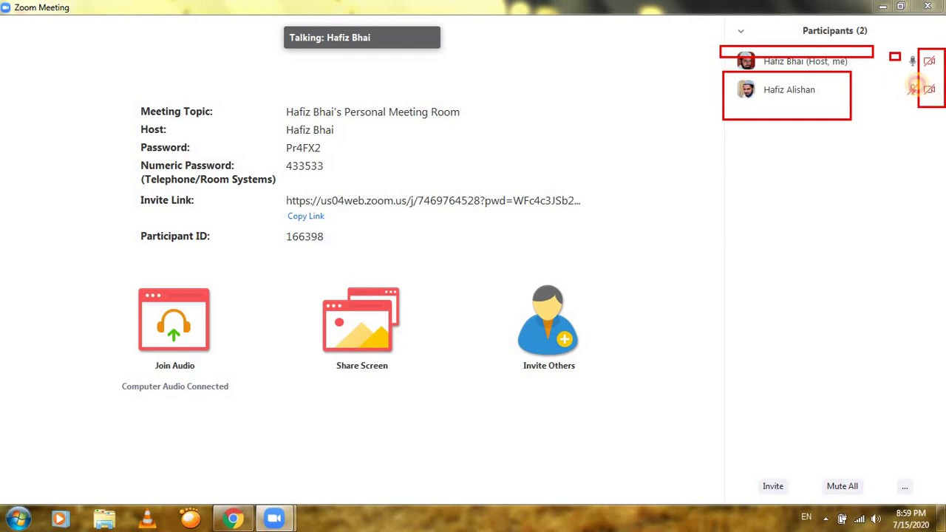
pyautogui.moveTo(890, 52); pyautogui.dragTo(922, 100)
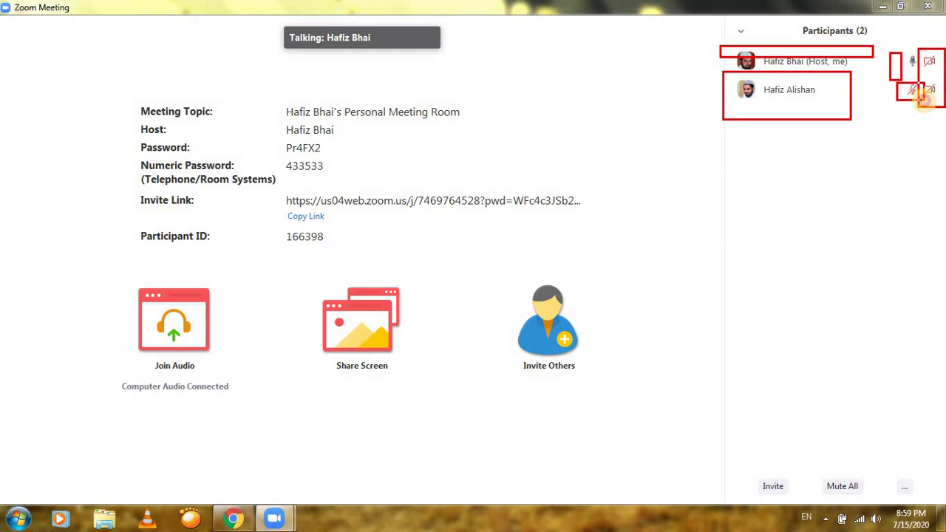
pyautogui.press('Escape')
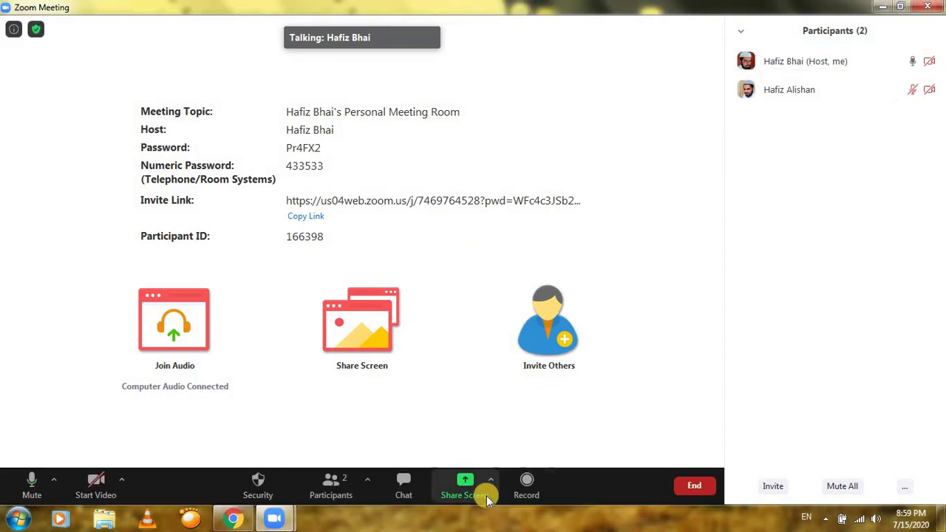
pyautogui.click(467, 489)
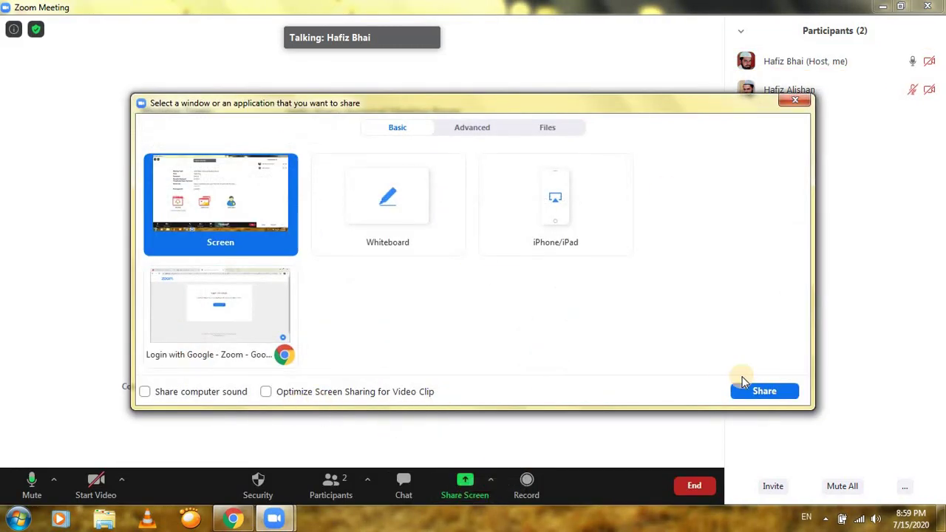
# Try sharing the whole Screen, then close the 105035 error and the share chooser
pyautogui.click(761, 391)
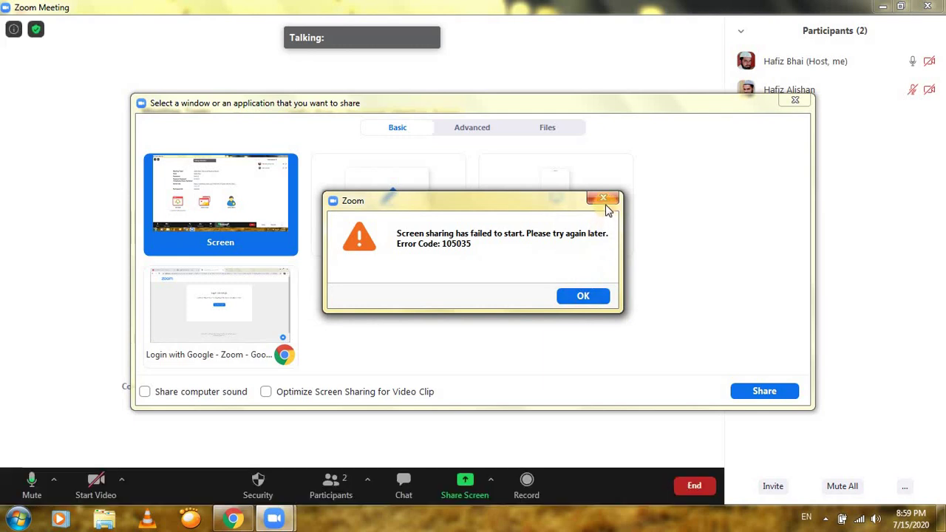
pyautogui.click(603, 198)
pyautogui.click(795, 101)
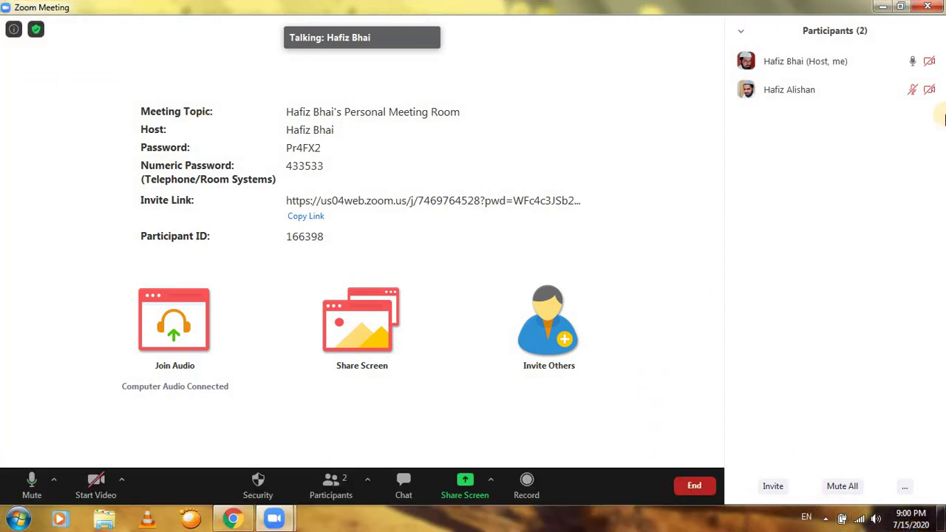
# Minimize the meeting, Zoom and Chrome windows, restore the meeting, then minimize it again
pyautogui.click(884, 9)
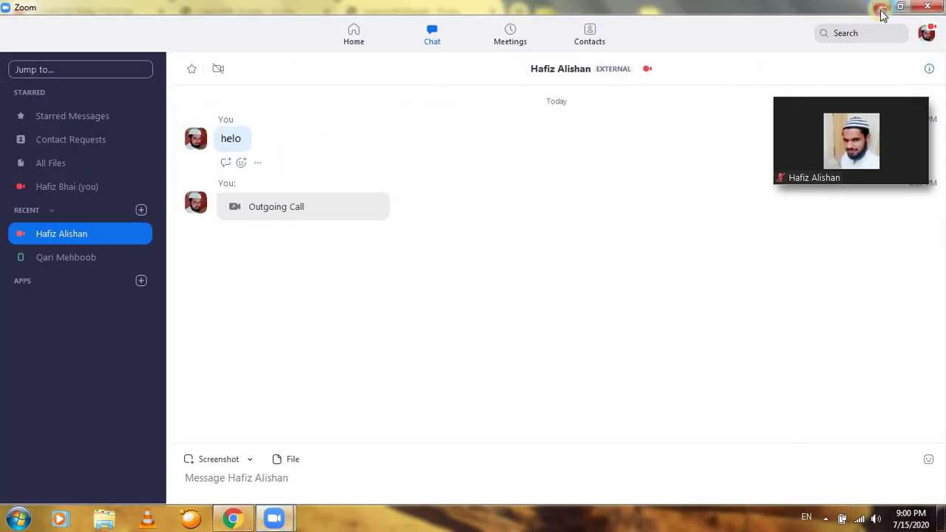
pyautogui.click(882, 10)
pyautogui.click(882, 9)
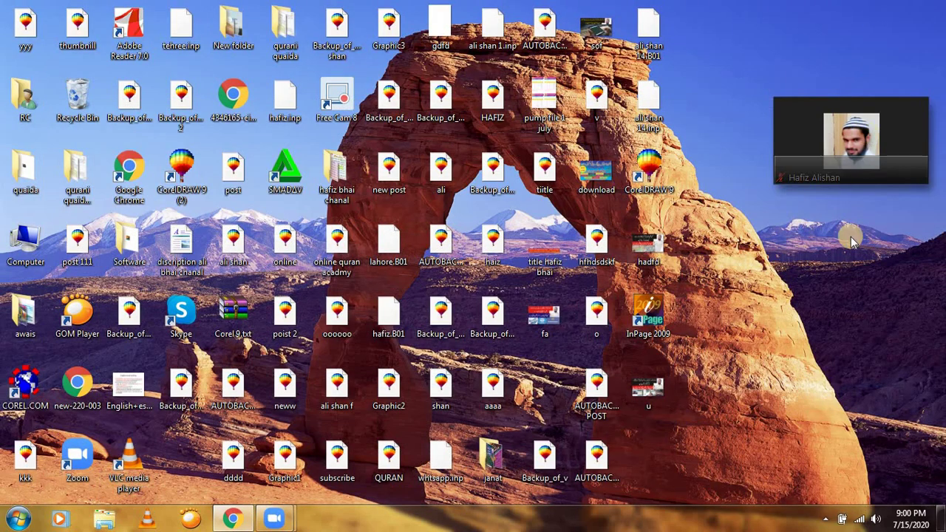
pyautogui.click(910, 175)
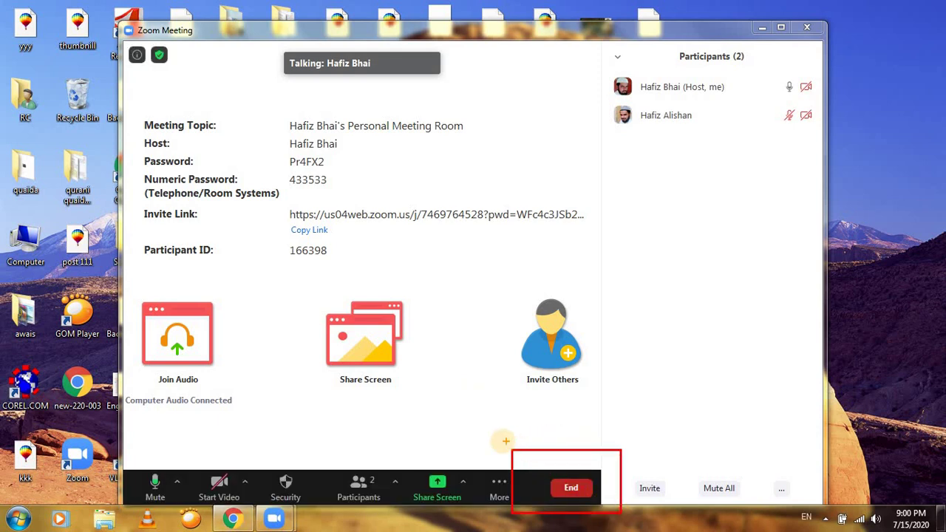
pyautogui.moveTo(505, 441); pyautogui.dragTo(640, 517)
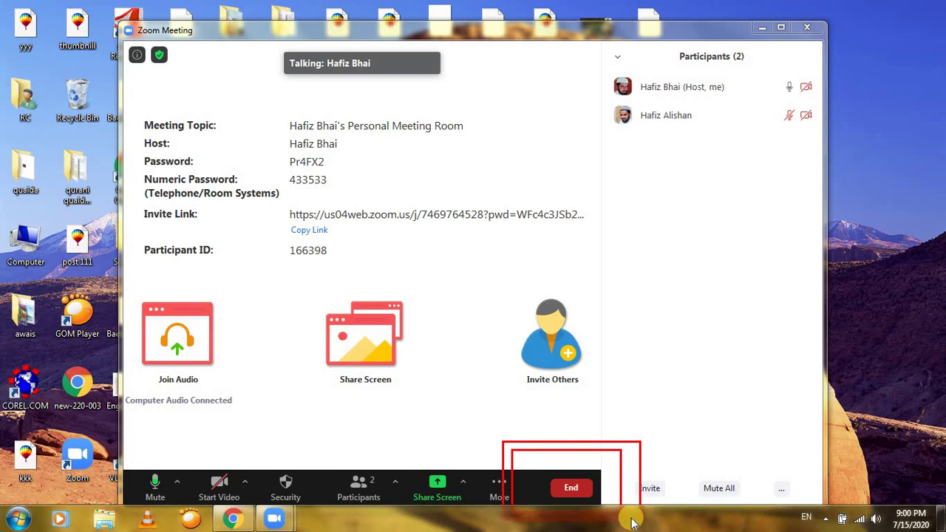
pyautogui.press('Escape')
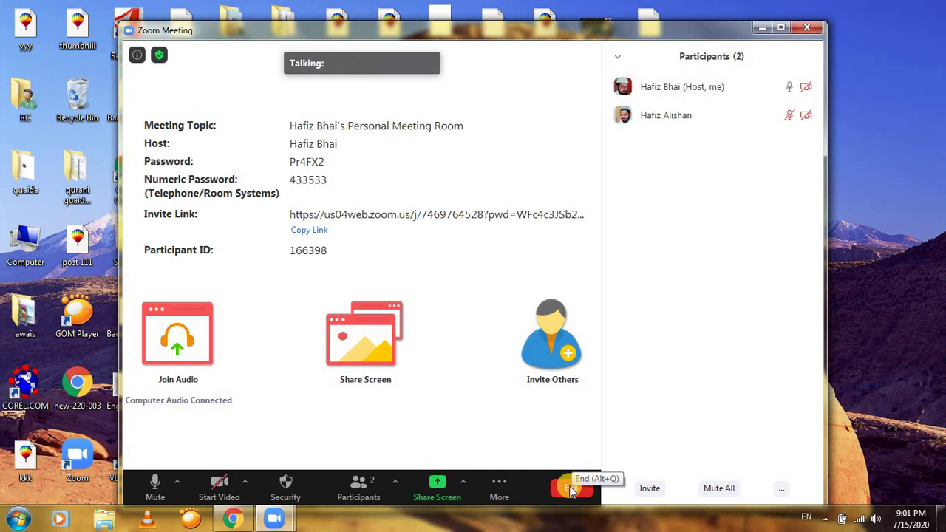
pyautogui.click(762, 27)
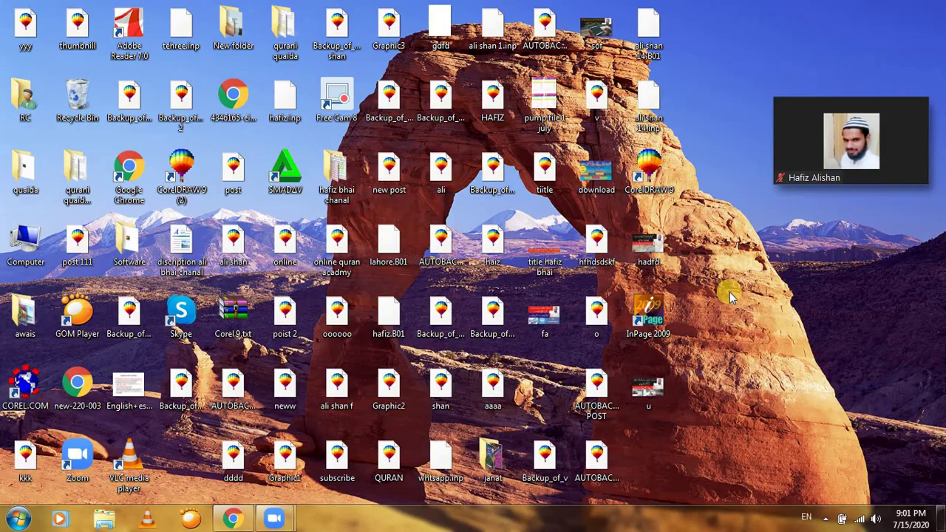